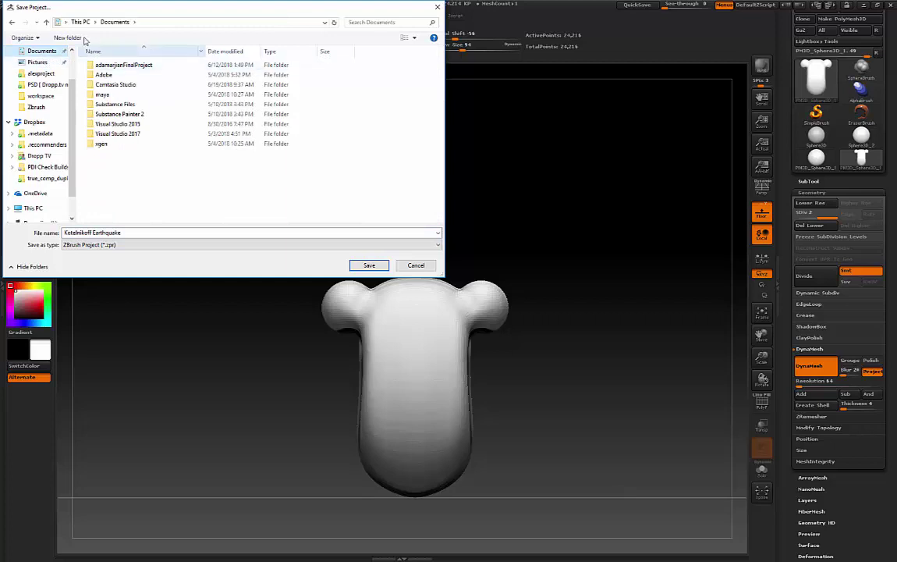
Save the project as "Character Template" in a new "Character Template" folder inside Documents.
click(69, 37)
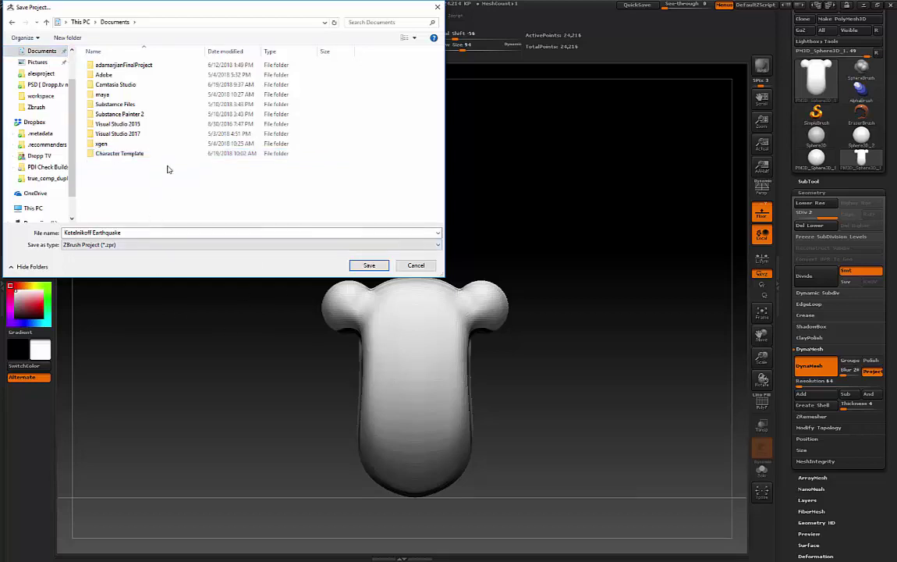
double_click(160, 154)
drag(135, 232, 55, 248)
text(Character Template)
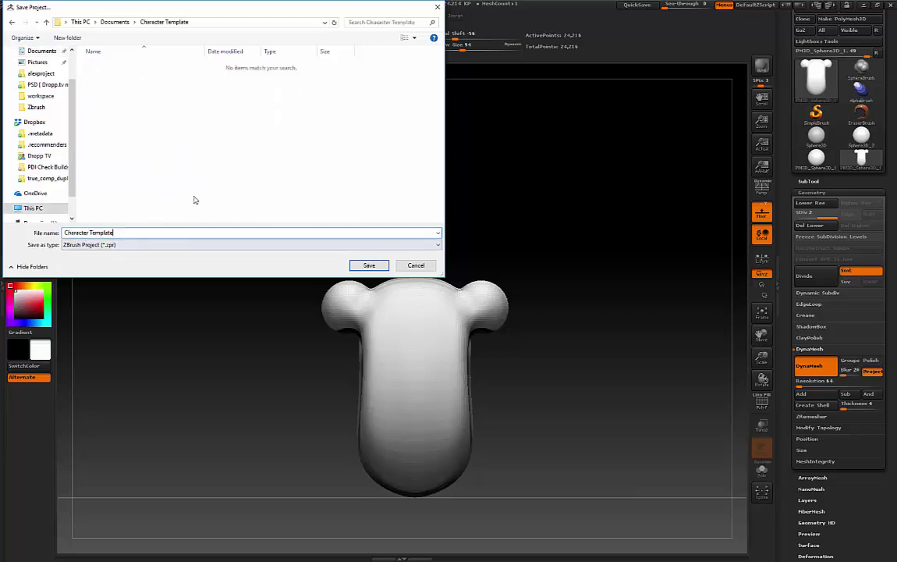
click(370, 265)
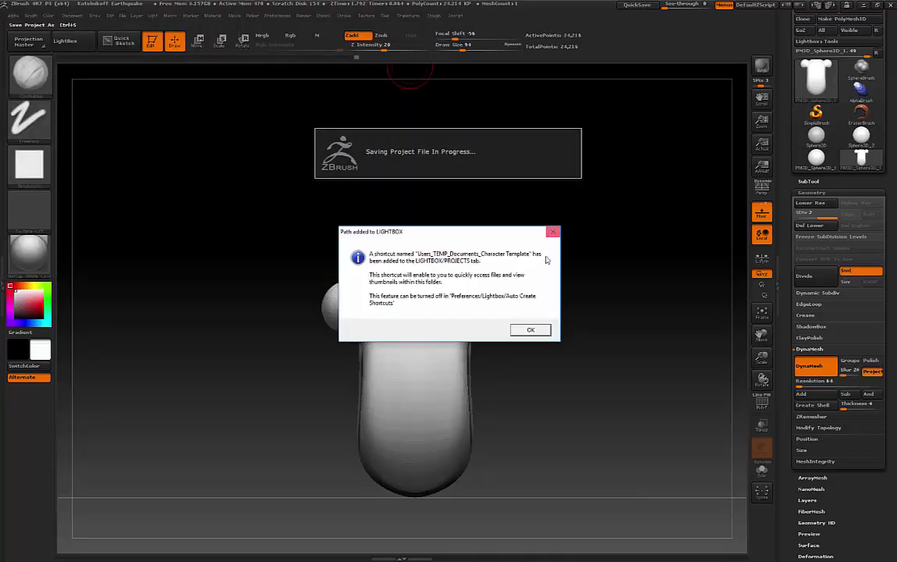
click(531, 330)
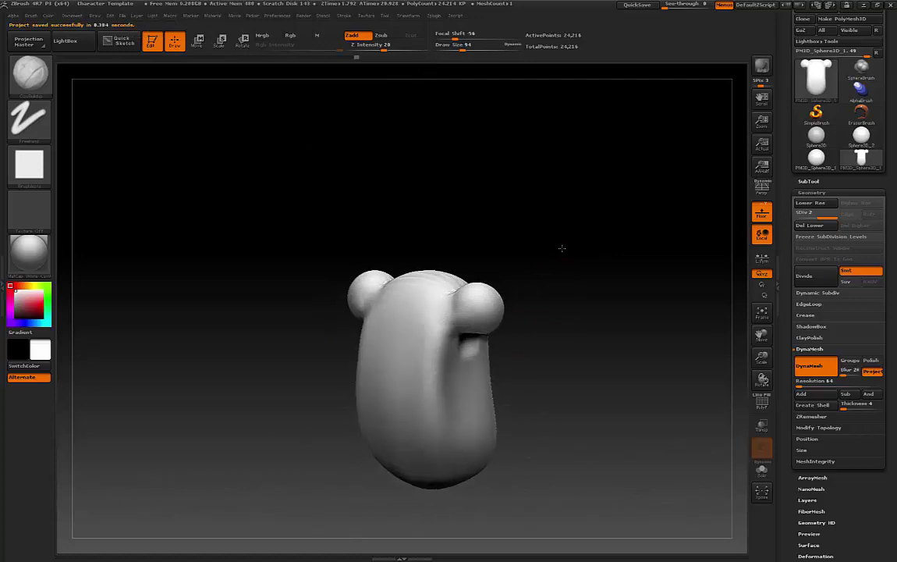
Append a Cylinder3D as a new subtool to the body and make it the active subtool.
mouse_move(427, 311)
mouse_down()
mouse_move(481, 280)
mouse_move(433, 304)
mouse_up()
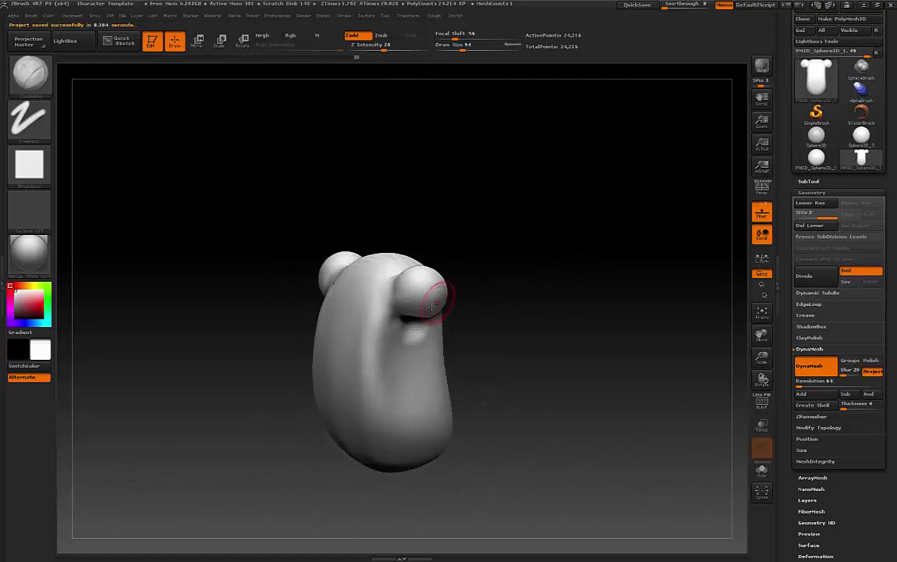
shift+drag(496, 268, 457, 297)
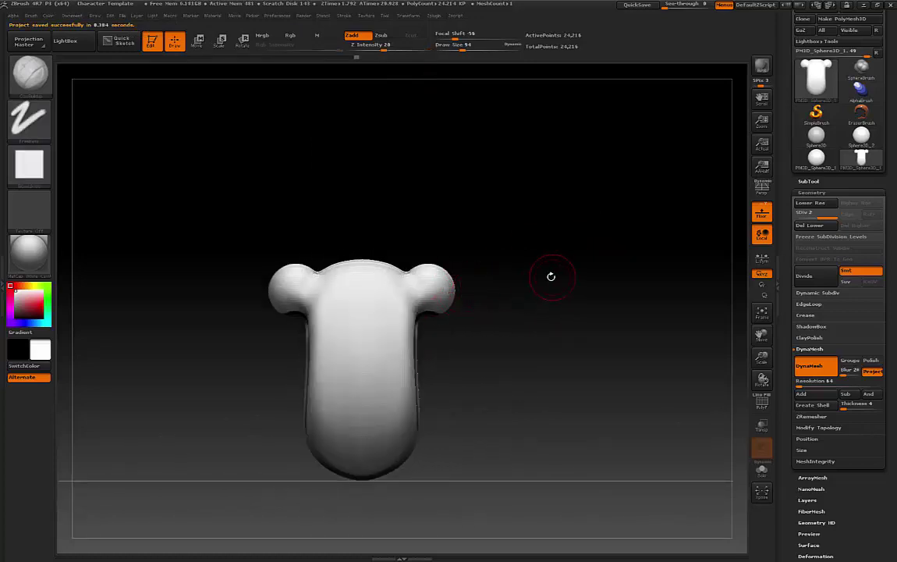
alt+drag(551, 276, 558, 249)
click(818, 188)
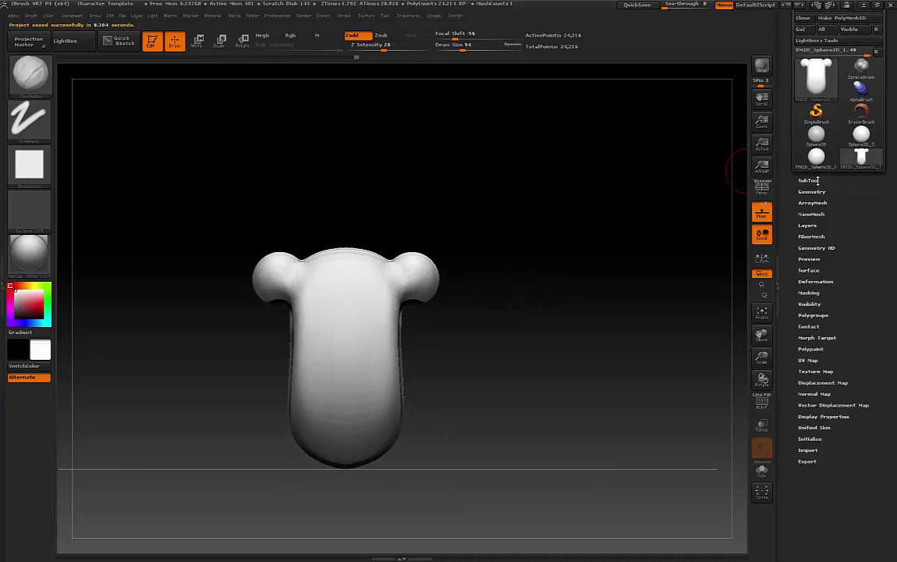
click(811, 181)
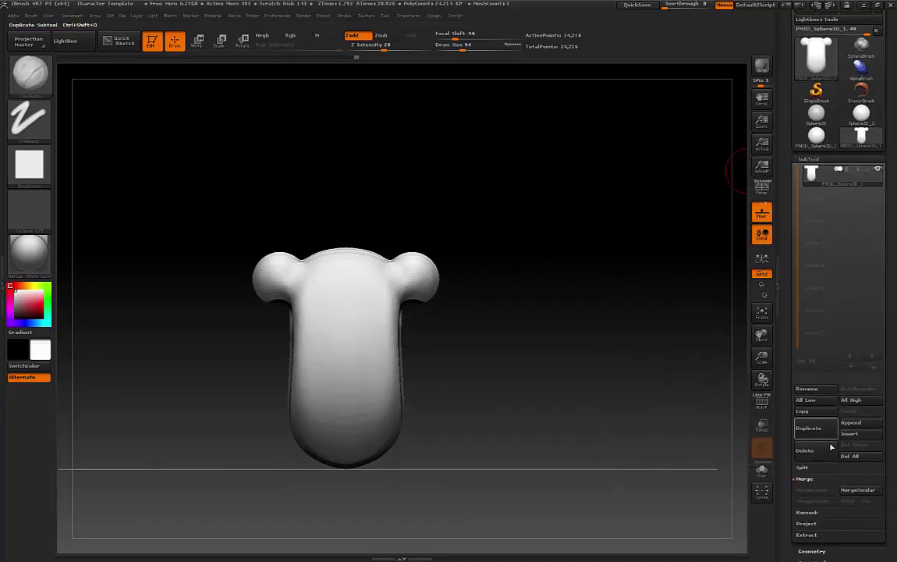
click(850, 424)
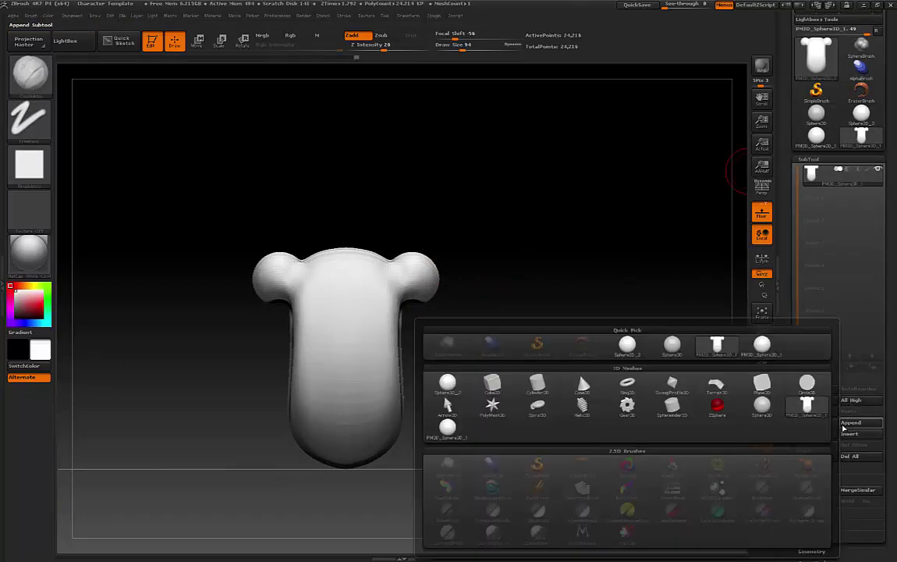
click(546, 386)
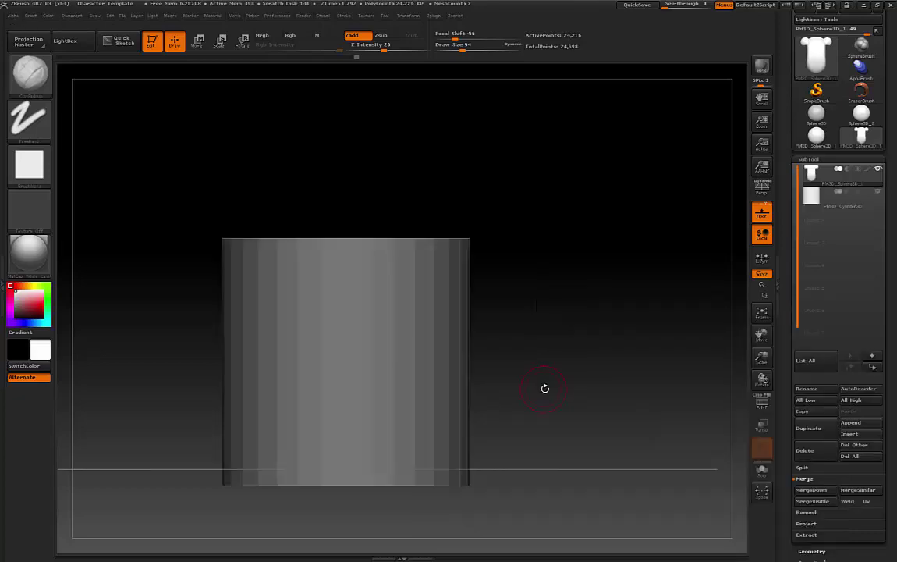
click(815, 196)
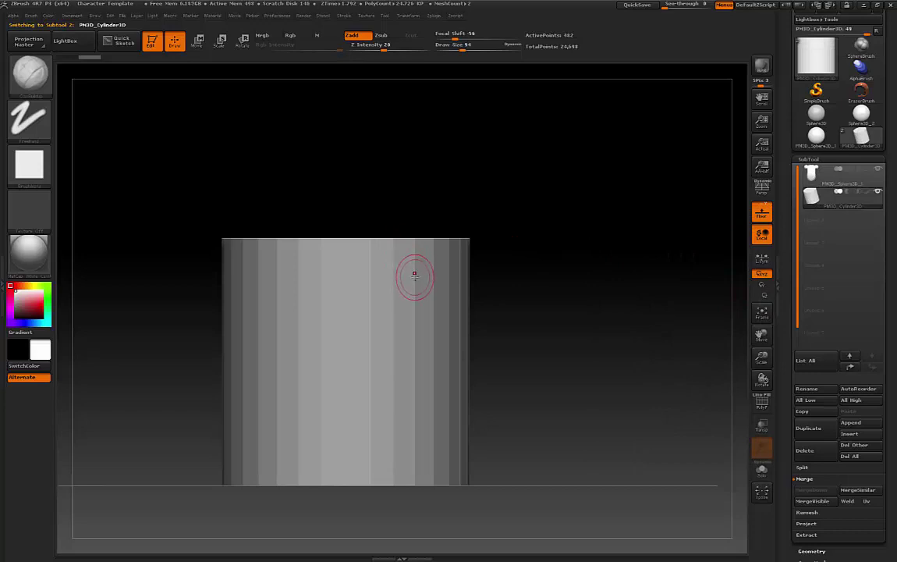
Move the cylinder upward and sideways until it stands clear of the body on its right-hand side.
key(w)
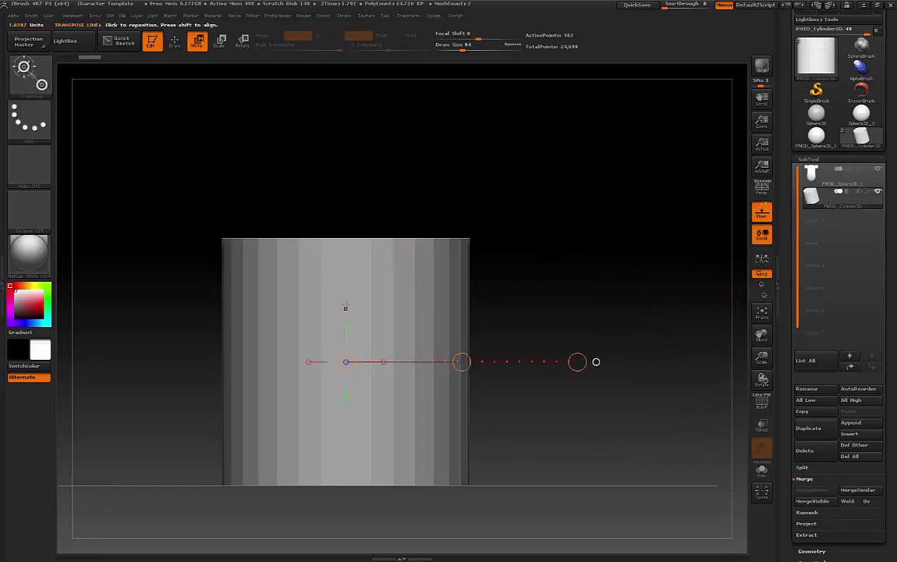
drag(334, 320, 526, 228)
alt+drag(379, 193, 308, 244)
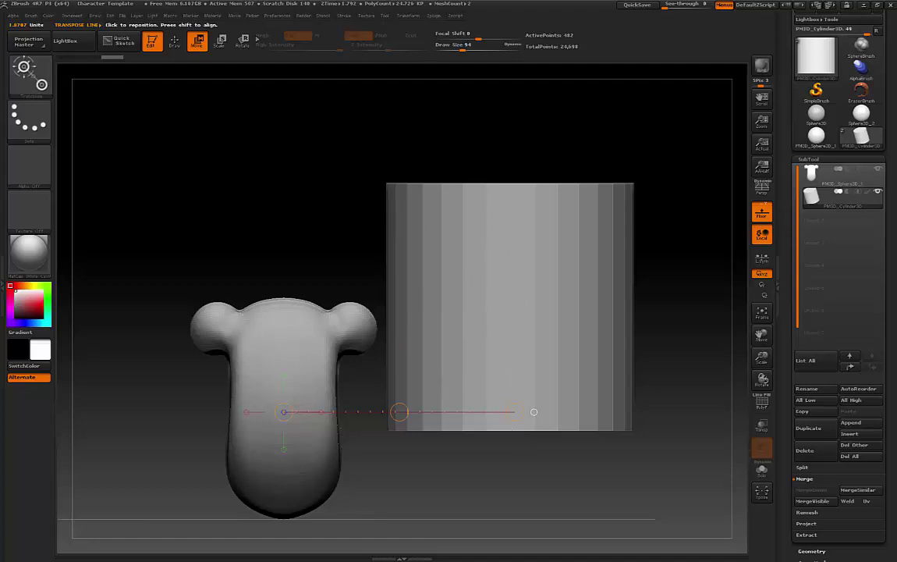
Rotate the cylinder 90 degrees so that its long axis lies horizontally, in line with an outstretched arm.
click(242, 43)
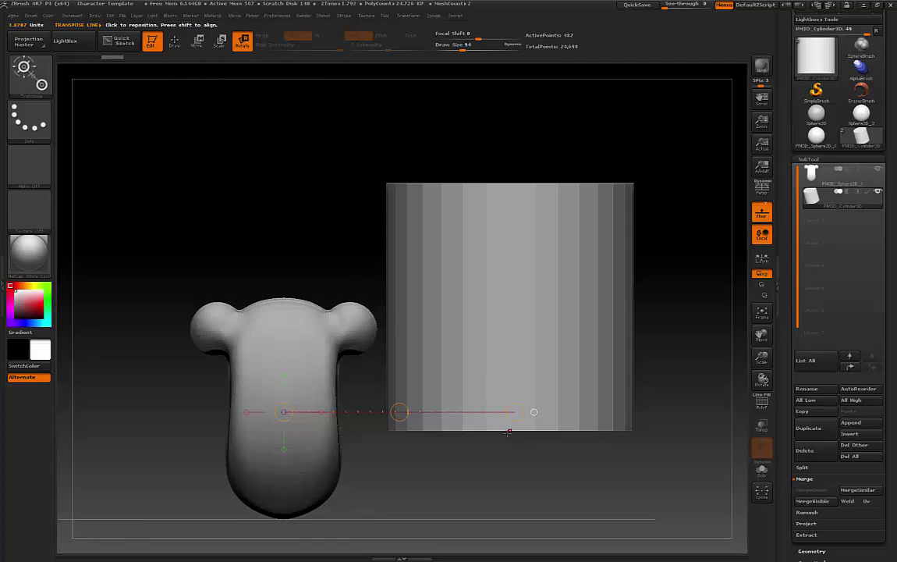
drag(508, 431, 510, 306)
drag(508, 208, 670, 422)
alt+drag(574, 186, 411, 76)
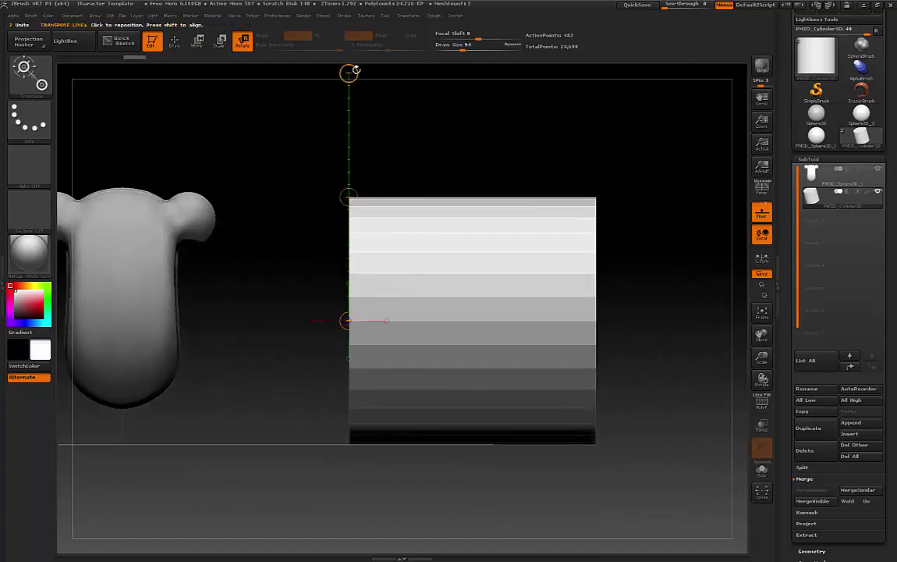
Scale the cylinder down uniformly from its inner end until it is narrower than the shoulder ball.
drag(355, 70, 672, 320)
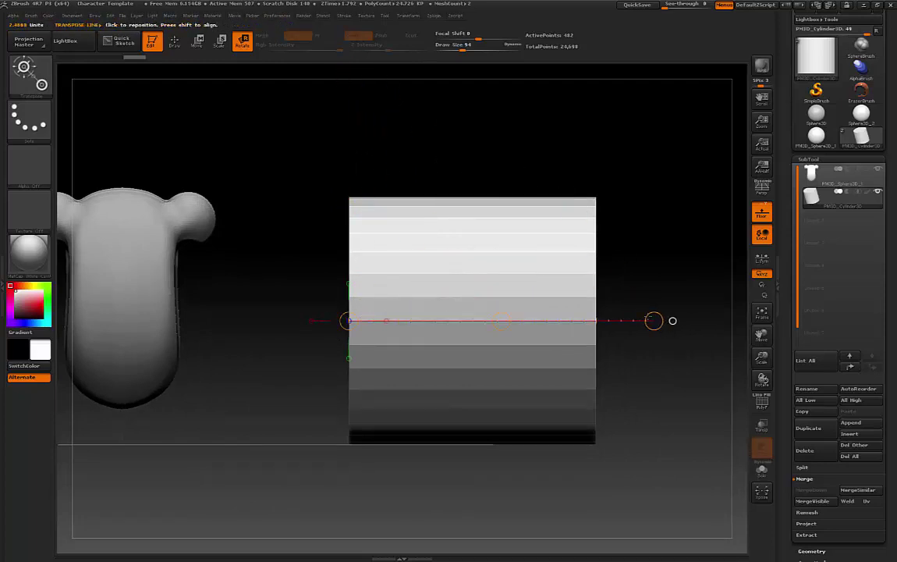
click(220, 40)
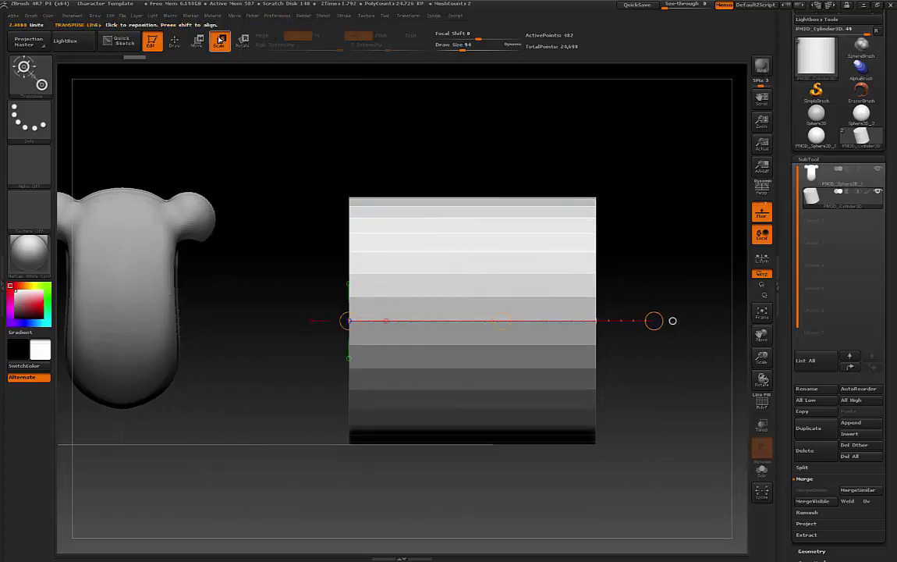
drag(652, 320, 591, 334)
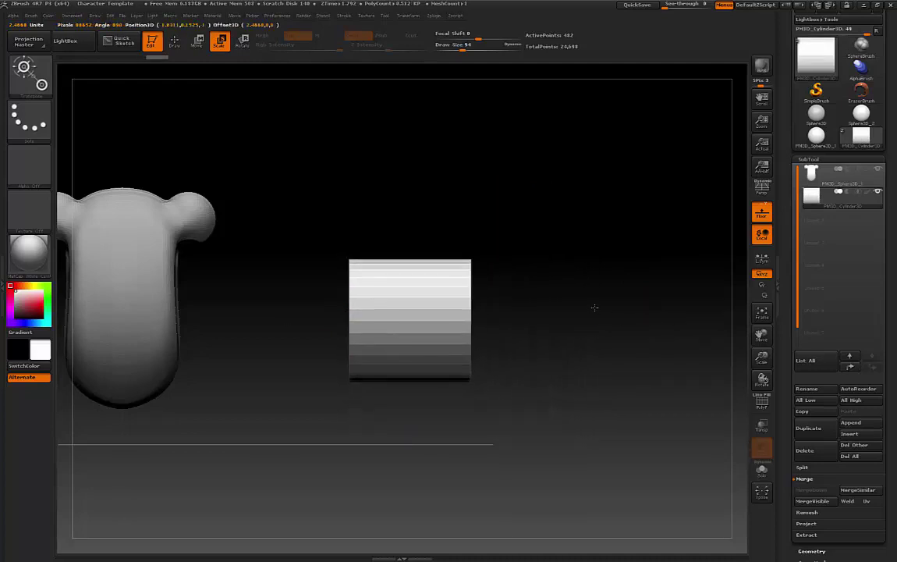
drag(654, 320, 488, 320)
drag(653, 320, 460, 319)
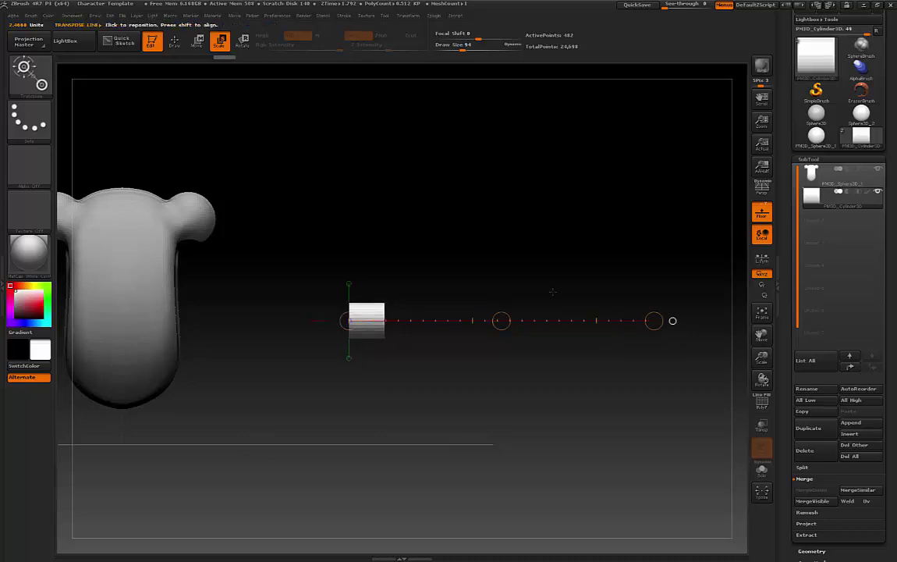
Move the small cylinder against the outer side of the right-hand shoulder ball, centred on it from front and side.
alt+drag(433, 256, 500, 269)
key(w)
drag(571, 334, 417, 231)
drag(413, 169, 364, 223)
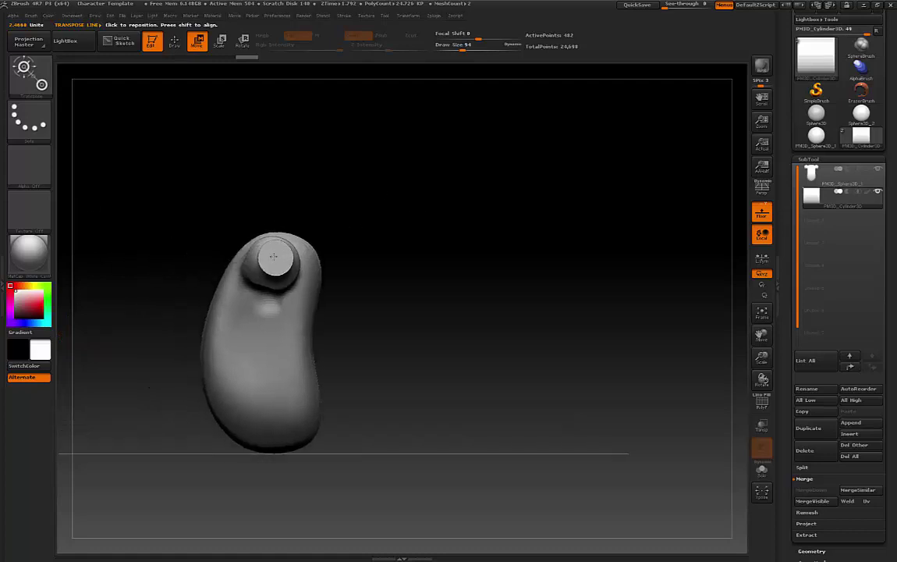
drag(272, 258, 506, 245)
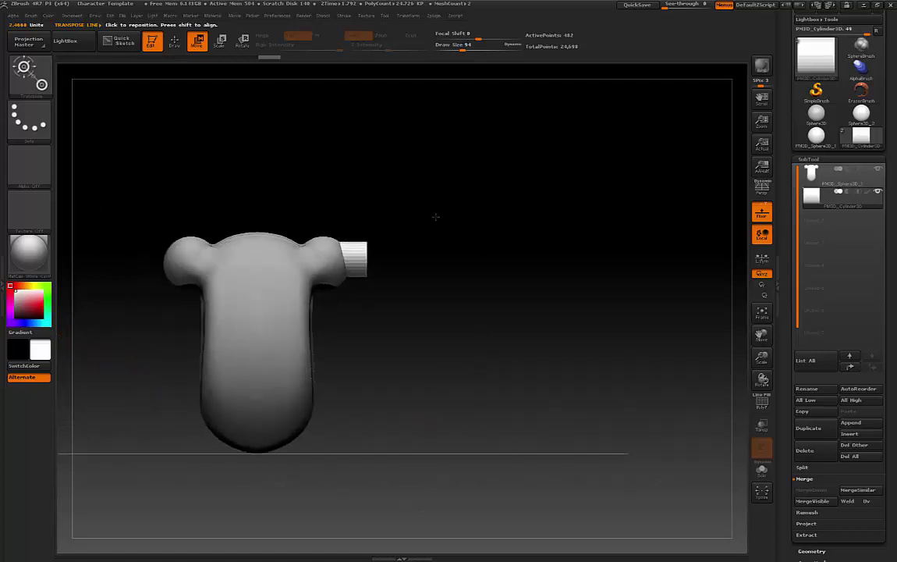
alt+drag(437, 214, 422, 312)
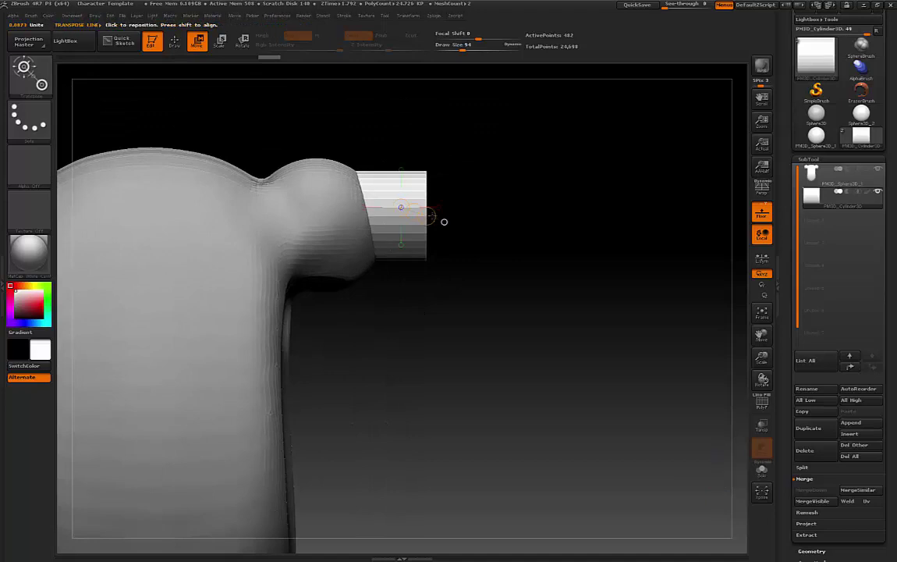
drag(381, 197, 397, 196)
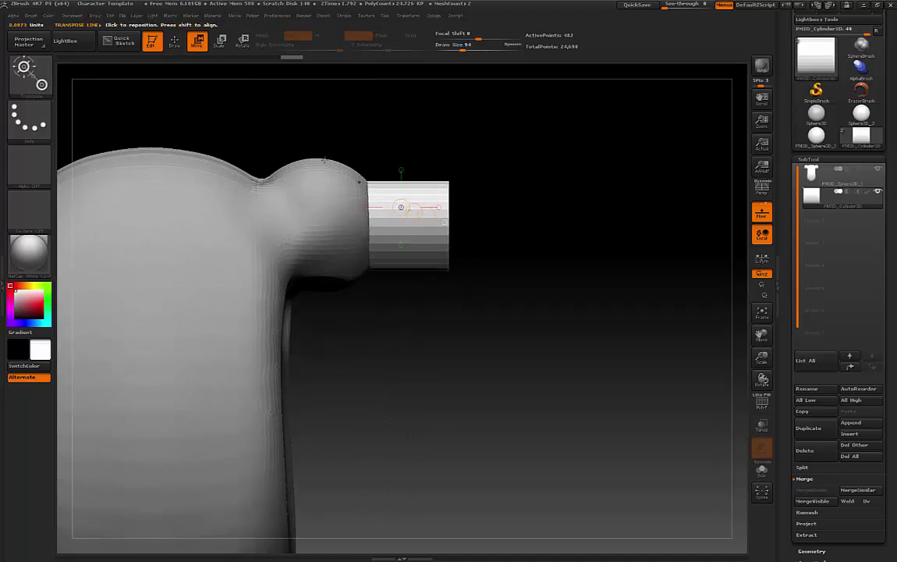
Stretch the cylinder outward from the shoulder into a long horizontal arm, with its inner end meeting the shoulder ball.
key(e)
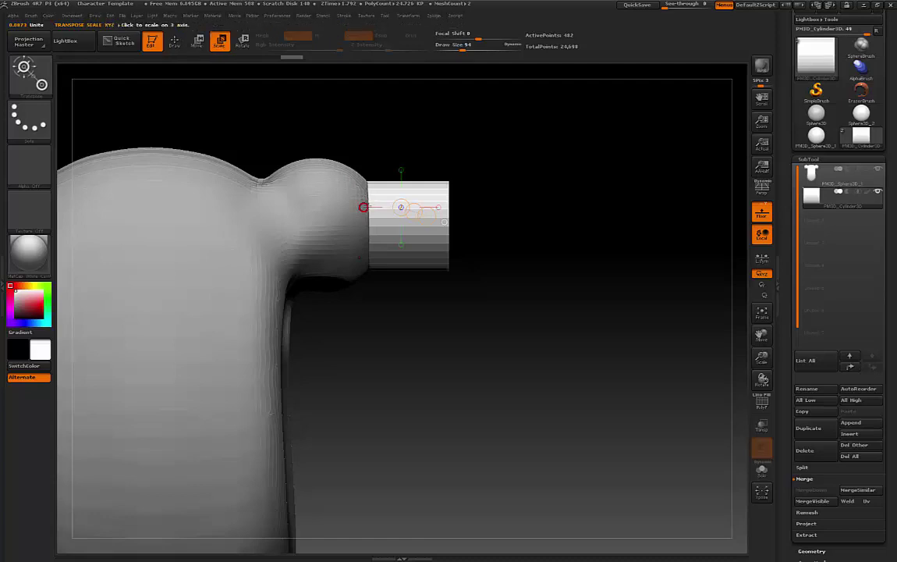
mouse_move(346, 227)
mouse_down()
mouse_move(551, 227)
mouse_move(540, 227)
mouse_up()
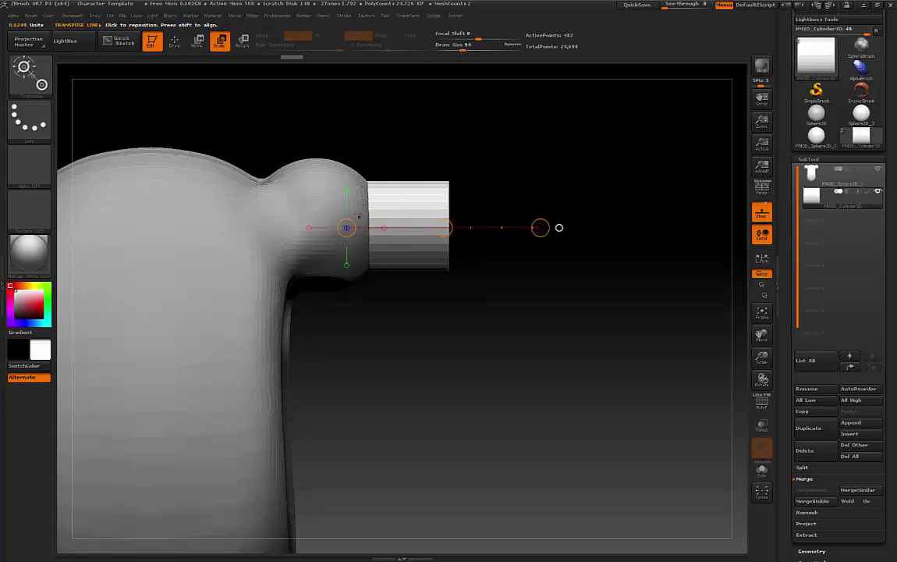
click(330, 215)
shift+drag(334, 227, 677, 222)
key(w)
drag(557, 226, 718, 220)
drag(336, 227, 309, 231)
key(ctrl+z)
drag(453, 226, 356, 227)
Mirror the arm cylinder across the X axis, merging the copy into one subtool.
alt+drag(498, 341, 429, 291)
drag(521, 352, 462, 75)
key(q)
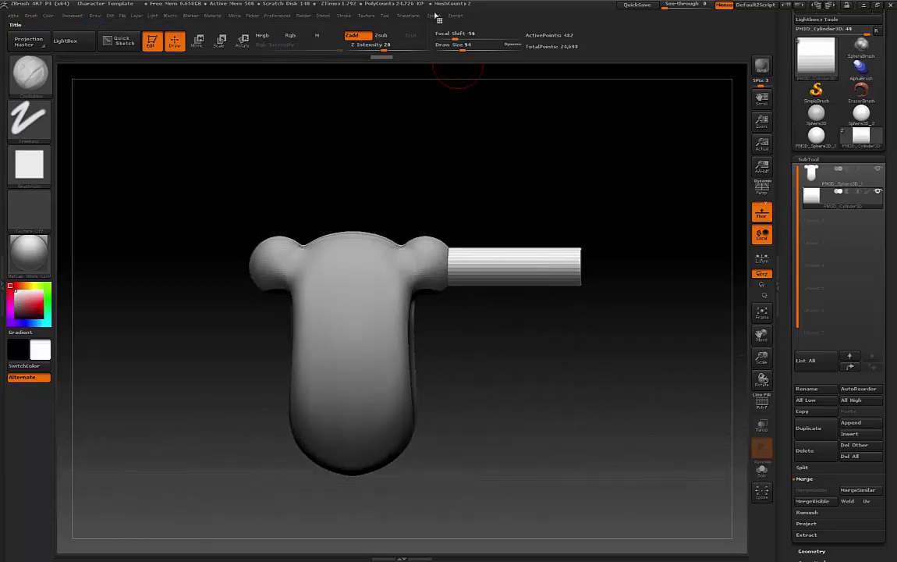
click(434, 16)
click(507, 181)
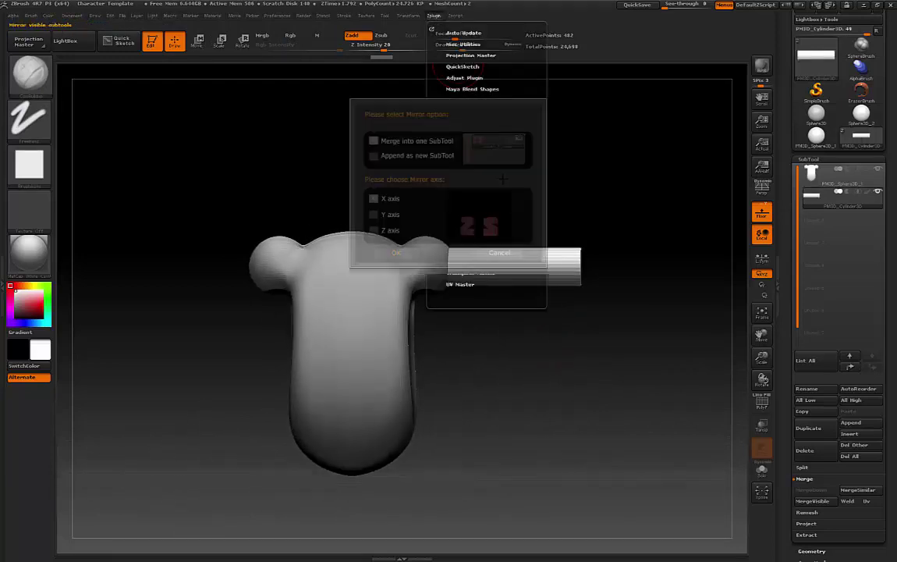
click(405, 253)
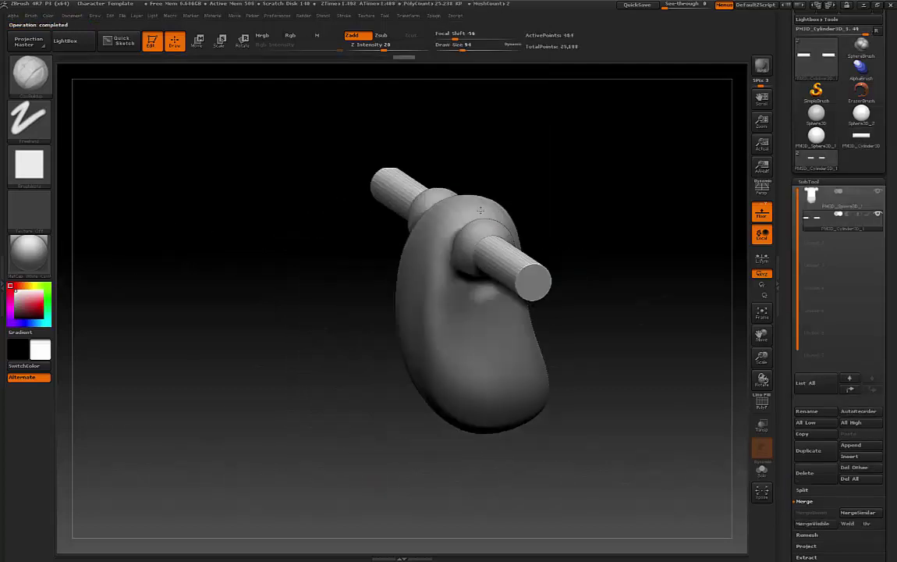
Merge the body subtool with the arms below it and remesh the result with DynaMesh at resolution 128.
click(821, 201)
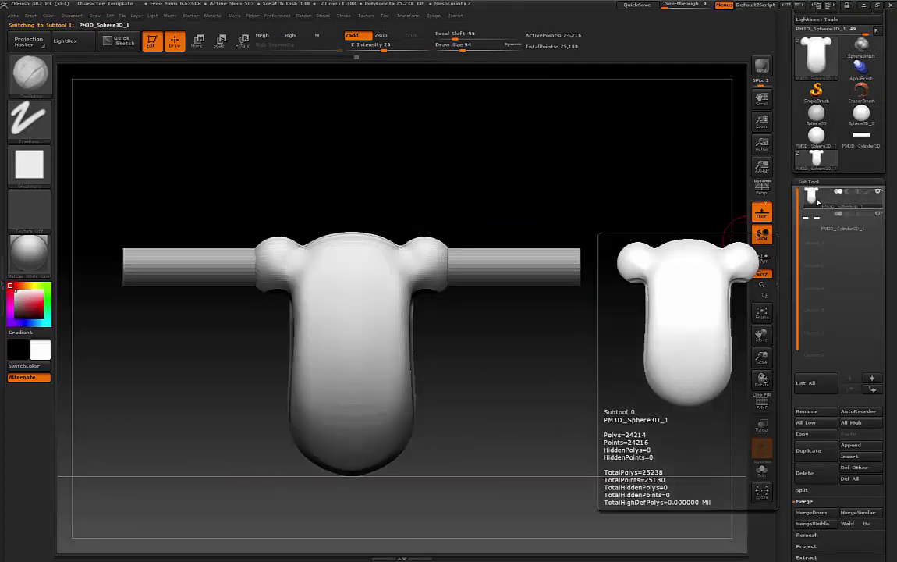
click(811, 511)
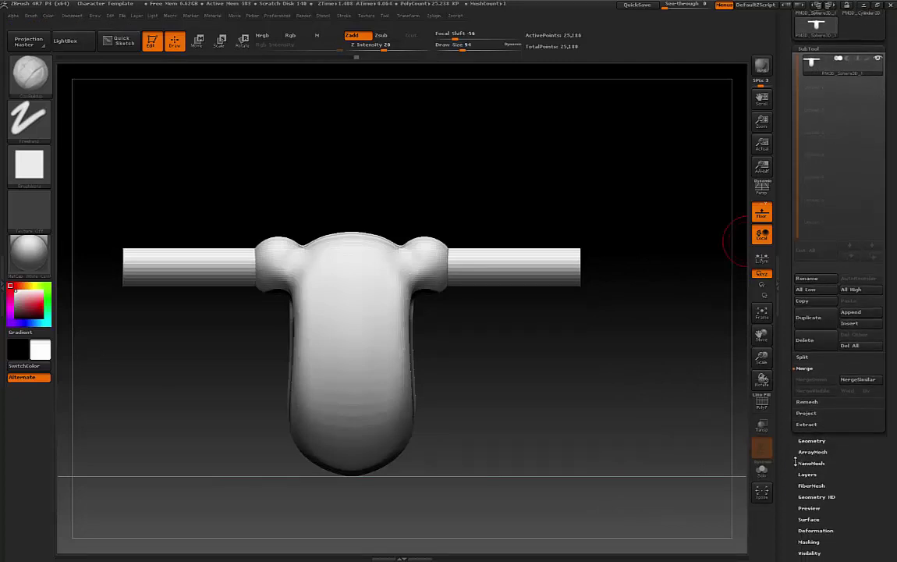
click(809, 445)
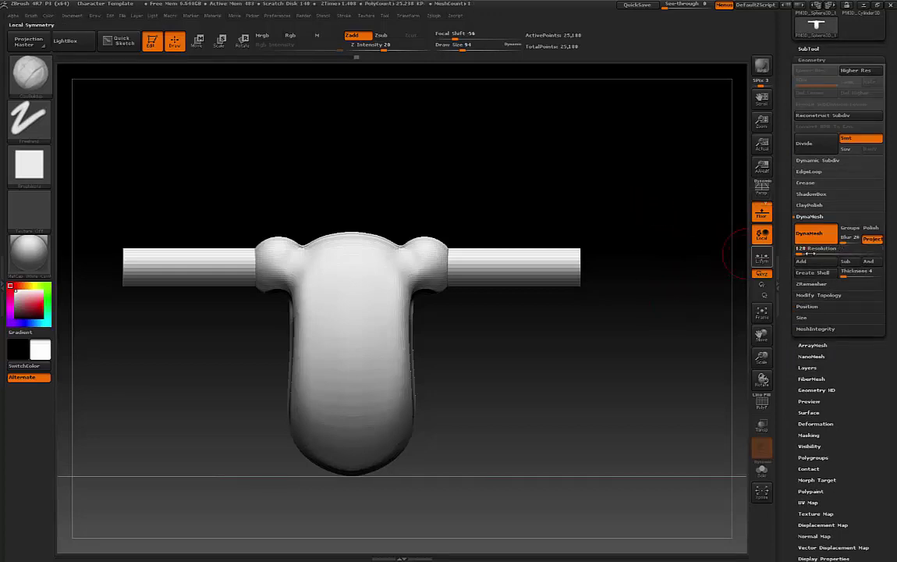
click(819, 235)
click(818, 248)
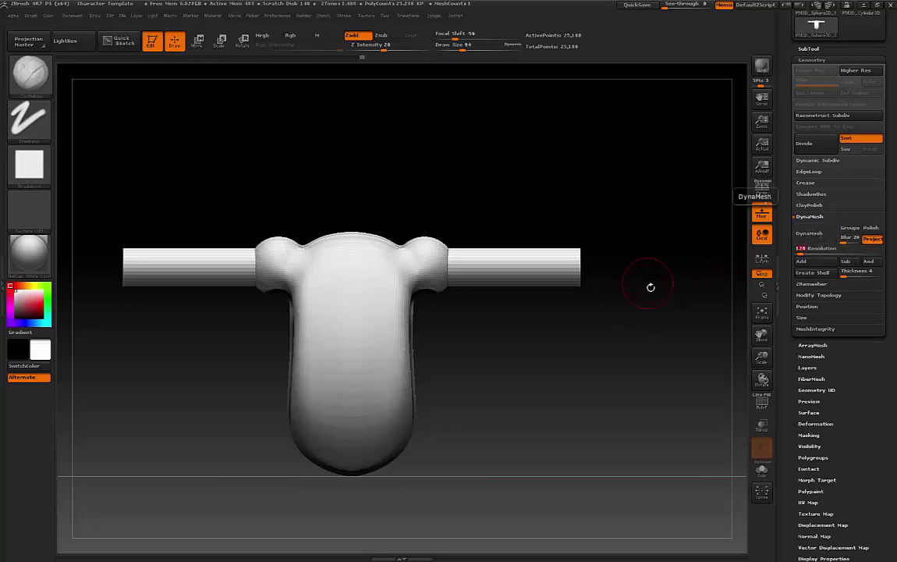
click(823, 236)
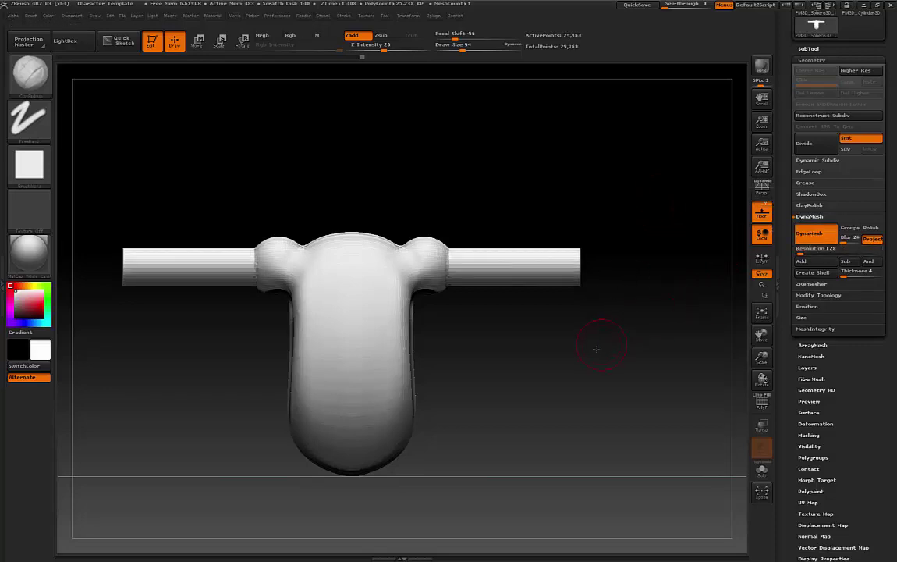
Smooth the seam between the right-hand shoulder ball and its arm cylinder along the front and underarm, with symmetry.
shift+drag(604, 342, 583, 367)
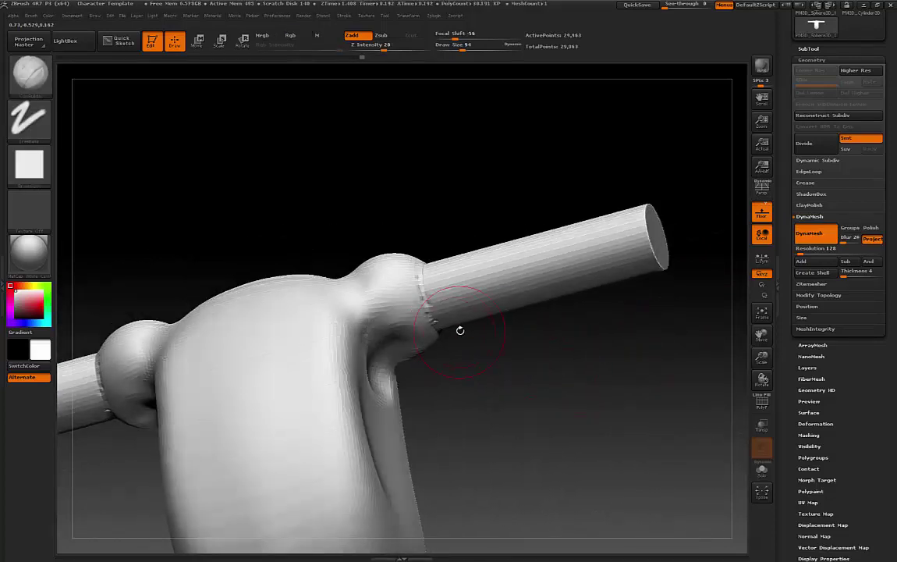
key(shift)
mouse_move(423, 337)
shift+mouse_down()
mouse_move(433, 318)
mouse_move(438, 326)
shift+mouse_up()
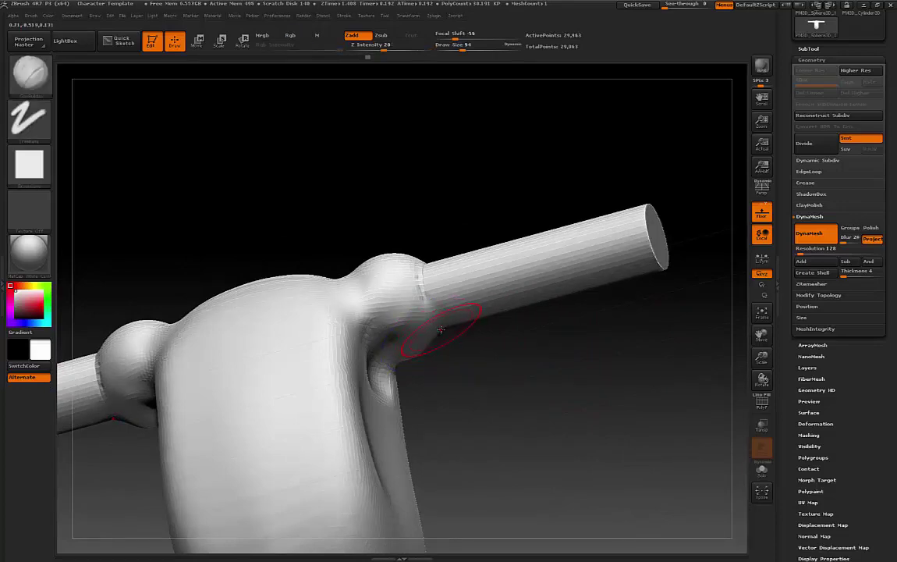
key(b)
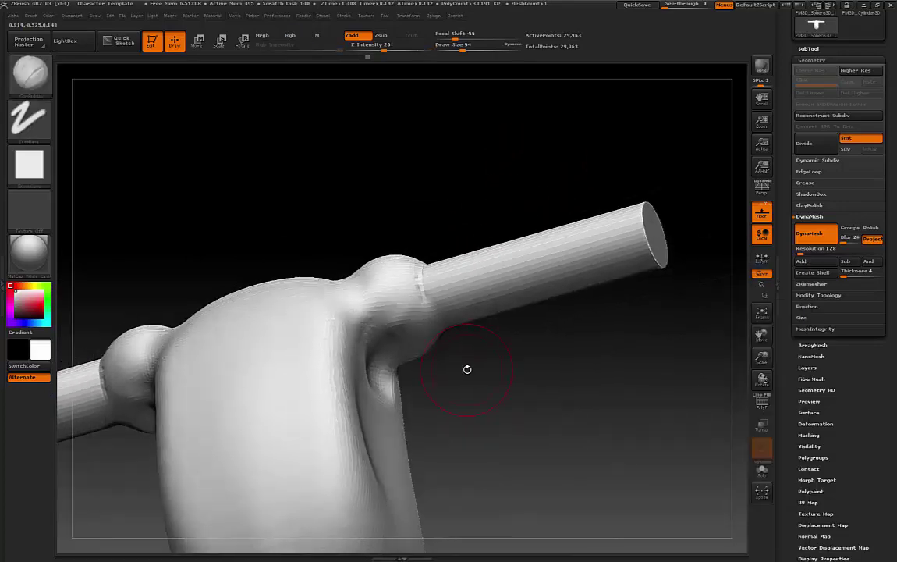
key(b)
key(c)
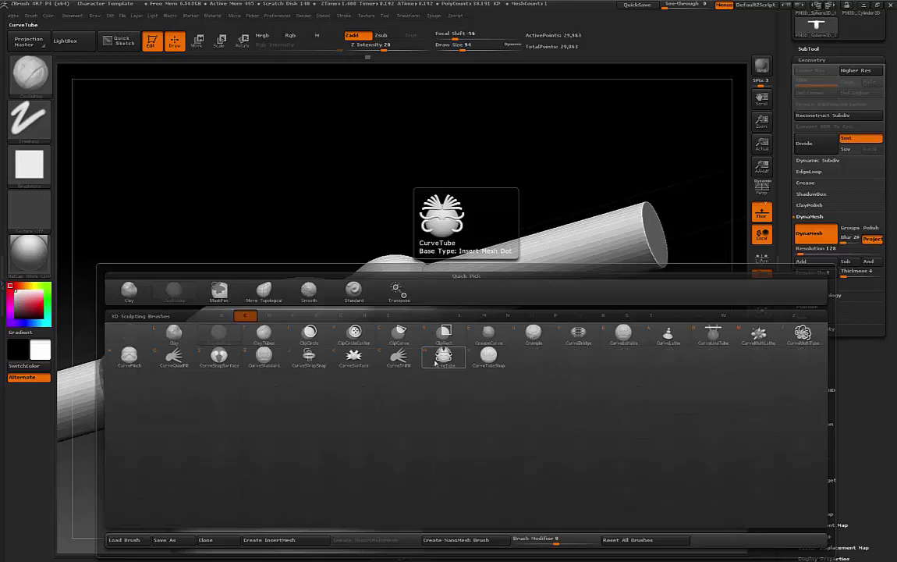
key(b)
drag(473, 380, 459, 378)
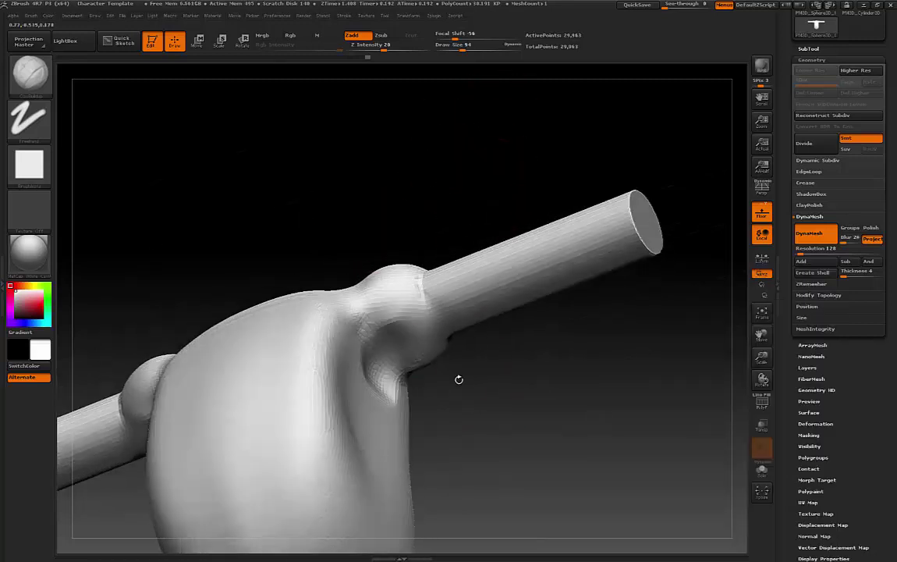
mouse_move(403, 344)
mouse_down()
mouse_move(396, 373)
mouse_move(406, 332)
mouse_move(425, 361)
mouse_move(445, 343)
mouse_up()
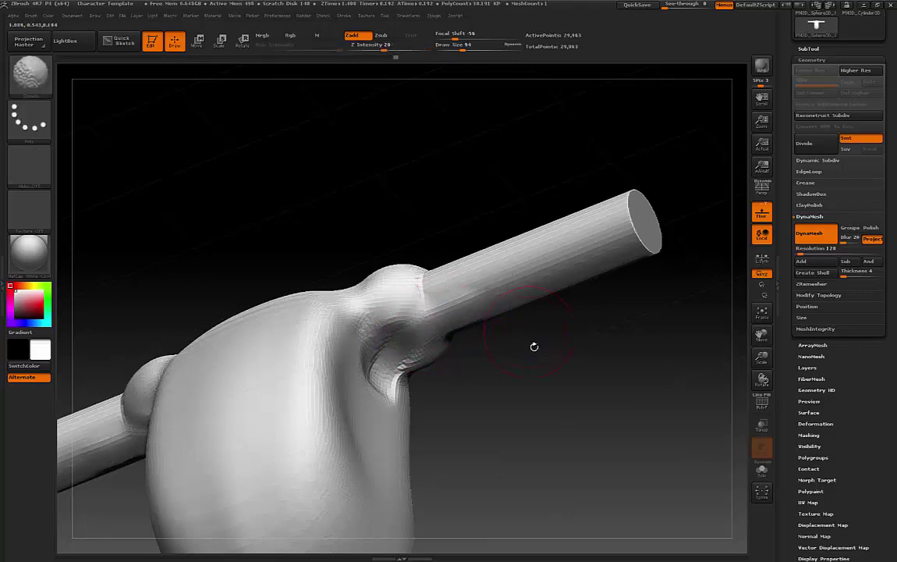
Smooth the remaining shoulder and arm seams around the top, back and outer sides.
drag(534, 346, 569, 390)
shift+drag(448, 294, 446, 270)
mouse_move(473, 177)
mouse_down()
mouse_move(511, 234)
mouse_move(512, 223)
mouse_up()
shift+drag(450, 253, 464, 264)
mouse_move(543, 179)
mouse_down()
mouse_move(499, 234)
mouse_move(479, 237)
mouse_up()
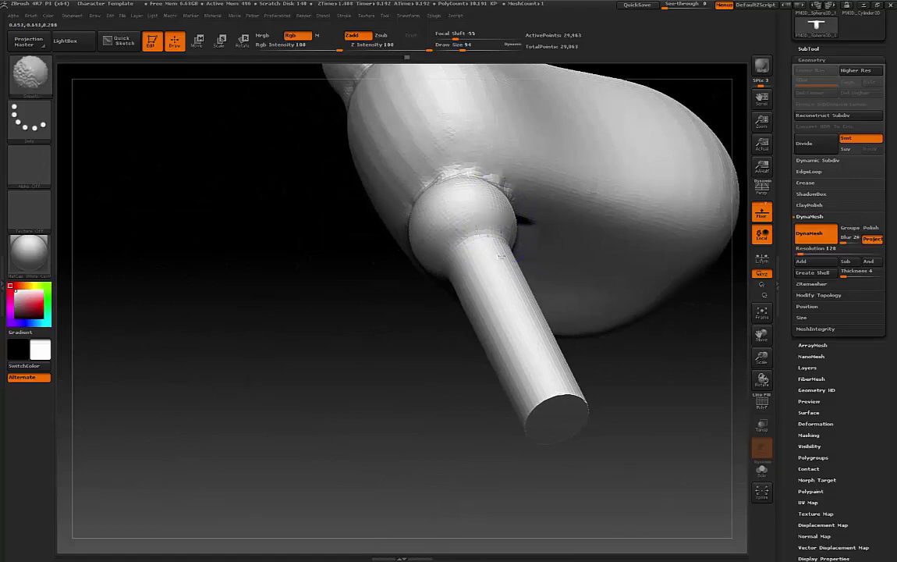
drag(386, 395, 428, 303)
drag(417, 262, 344, 271)
drag(310, 243, 525, 301)
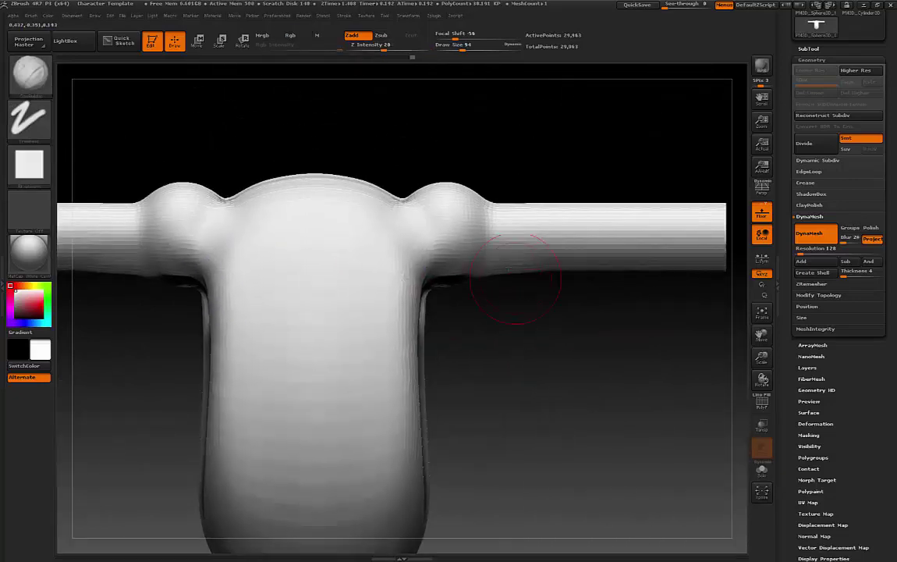
mouse_move(513, 237)
mouse_down()
mouse_move(463, 262)
mouse_move(474, 224)
mouse_move(451, 257)
mouse_up()
key(b)
key(s)
key(t)
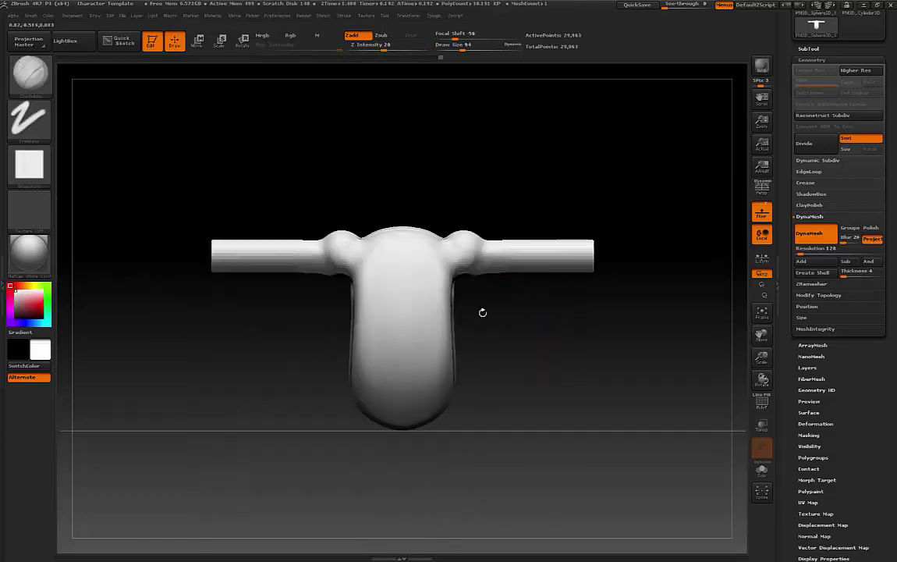
Remesh the smoothed body and arms with DynaMesh at resolution 128.
mouse_move(480, 311)
mouse_down()
mouse_move(509, 313)
mouse_move(563, 351)
mouse_up()
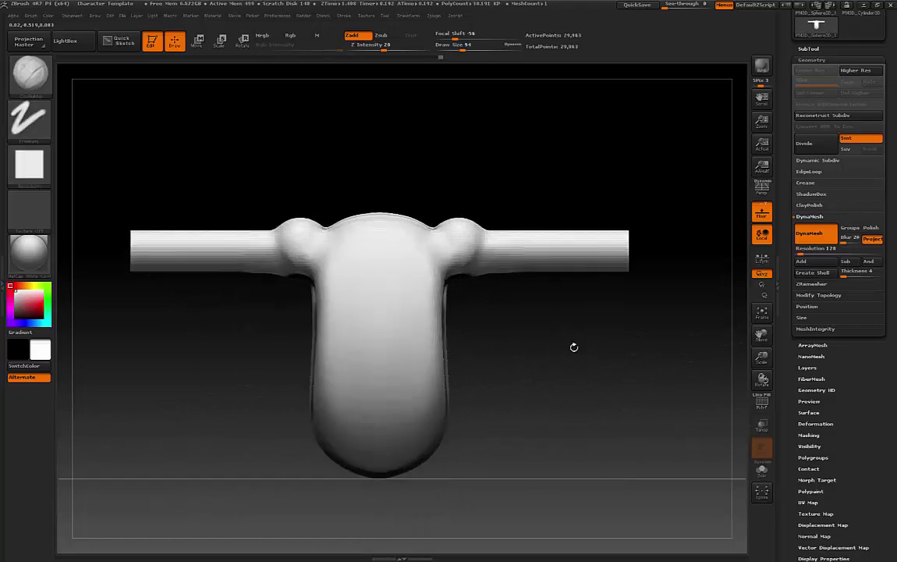
drag(575, 347, 538, 336)
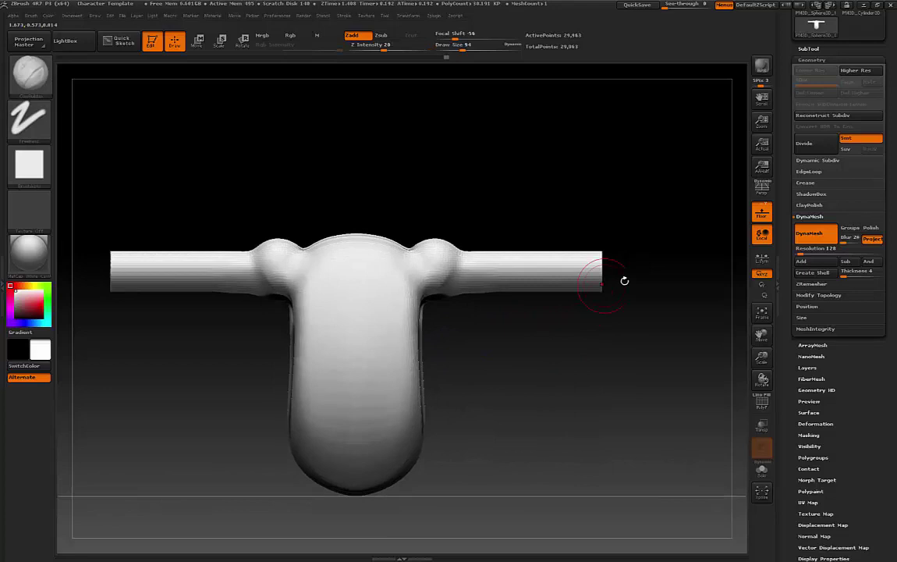
alt+drag(625, 280, 604, 335)
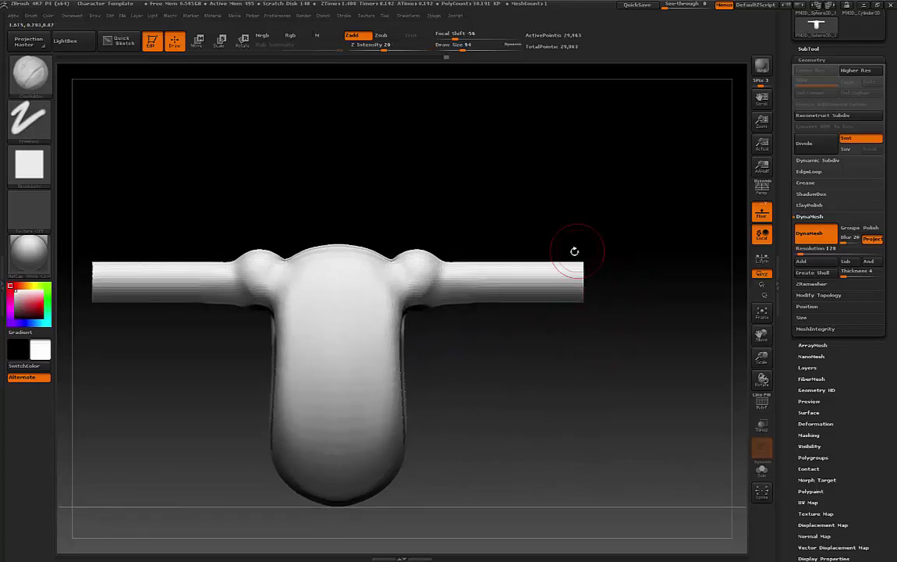
mouse_move(641, 202)
ctrl+mouse_down()
mouse_move(571, 314)
mouse_move(621, 222)
ctrl+mouse_up()
Mask the outermost ends of both arms symmetrically, covering a short hand-length section.
alt+drag(550, 353, 595, 311)
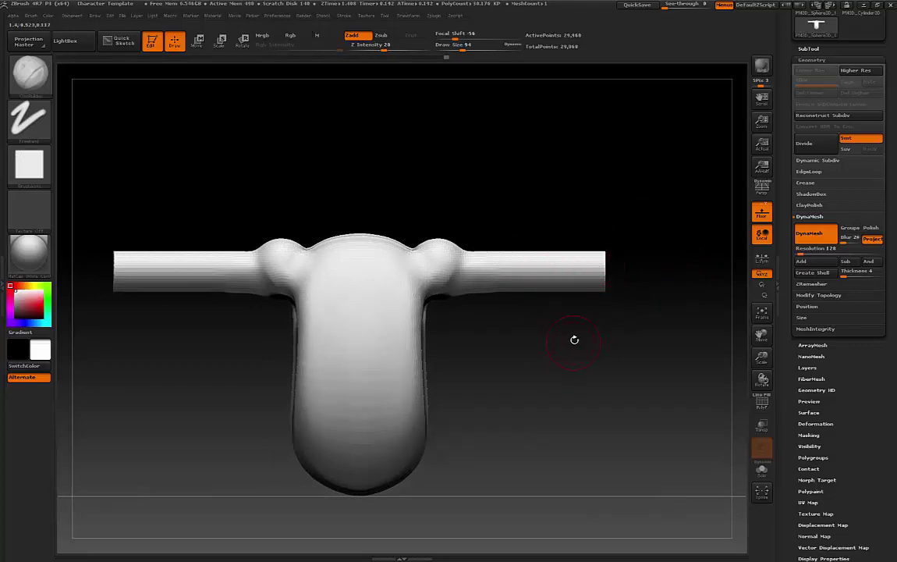
alt+drag(610, 312, 589, 311)
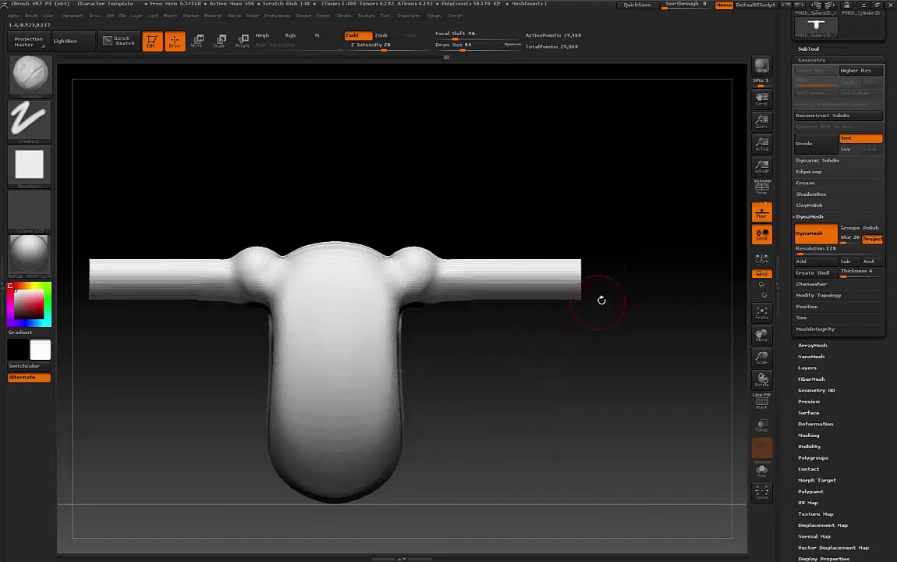
mouse_move(667, 179)
ctrl+mouse_down()
mouse_move(612, 249)
mouse_move(670, 175)
mouse_move(625, 226)
mouse_move(614, 270)
ctrl+mouse_up()
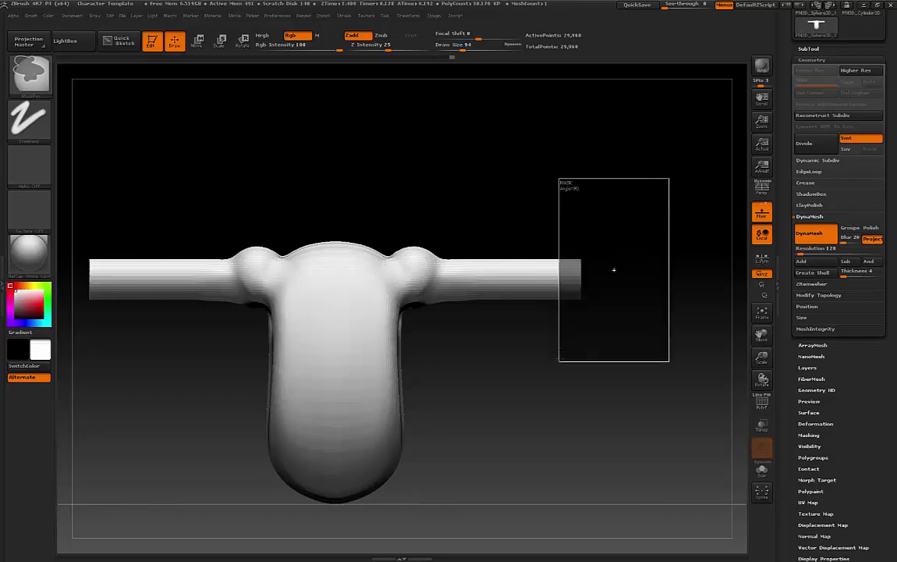
mouse_move(559, 361)
ctrl+mouse_down()
mouse_move(609, 248)
mouse_move(549, 373)
ctrl+mouse_up()
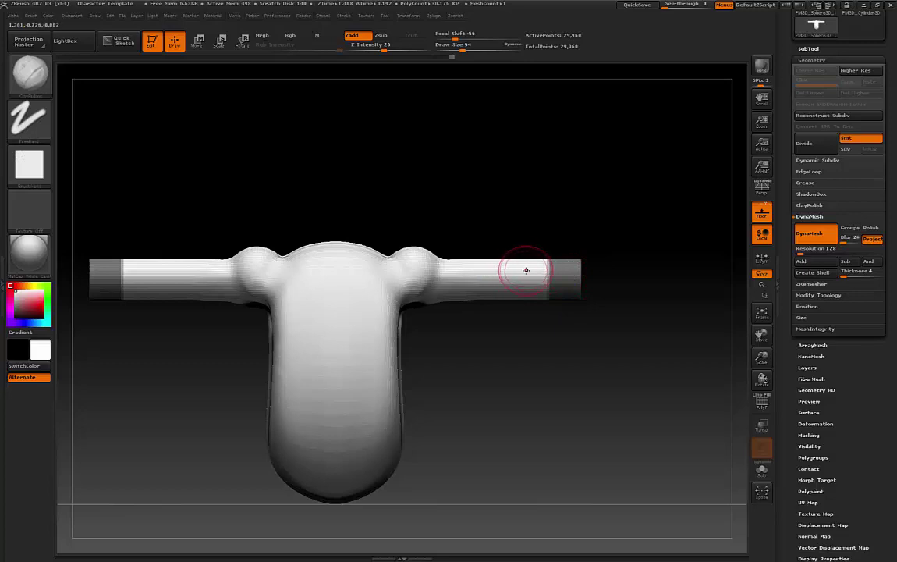
Switch to the Move Topological brush and invert the mask so only the arm ends stay editable.
key(b)
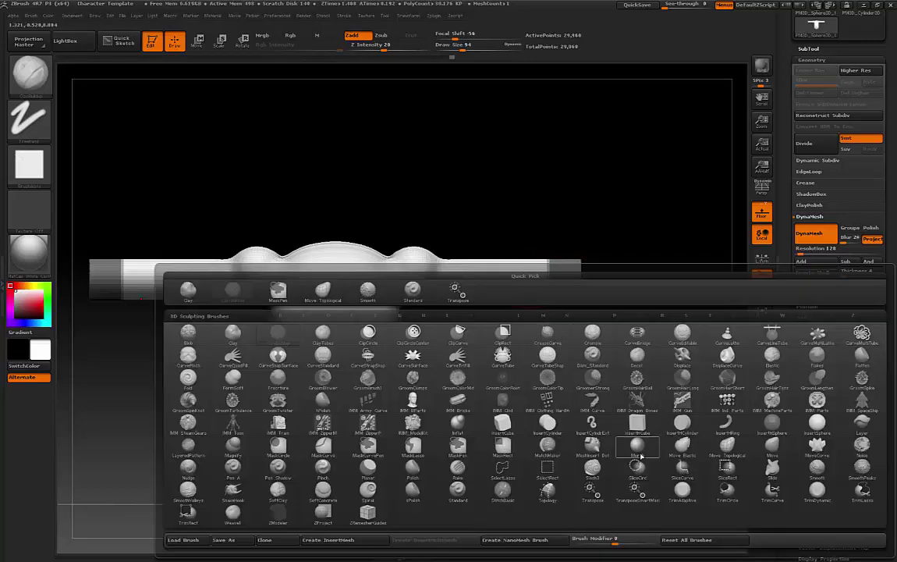
click(726, 444)
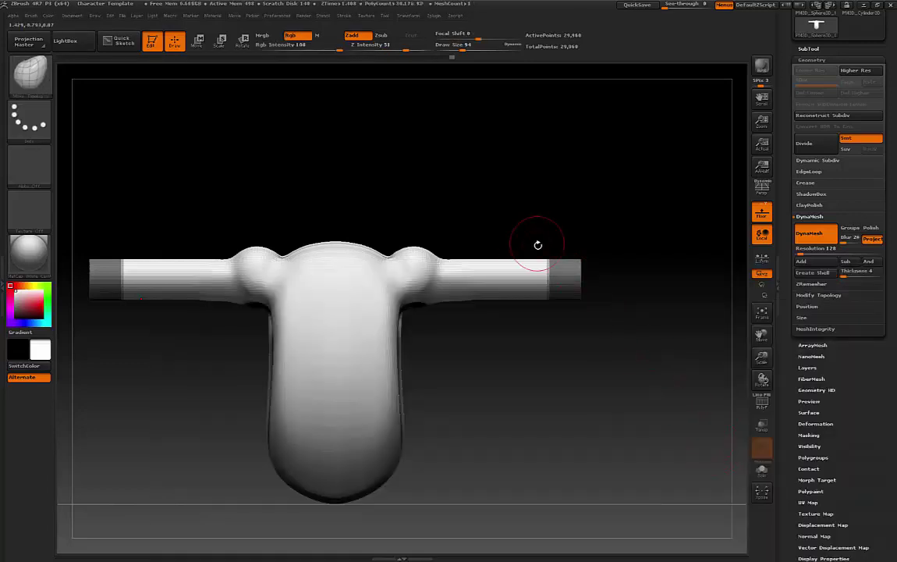
drag(543, 266, 545, 242)
drag(604, 221, 538, 318)
mouse_move(536, 400)
shift+mouse_down()
mouse_move(541, 367)
mouse_move(557, 355)
shift+mouse_up()
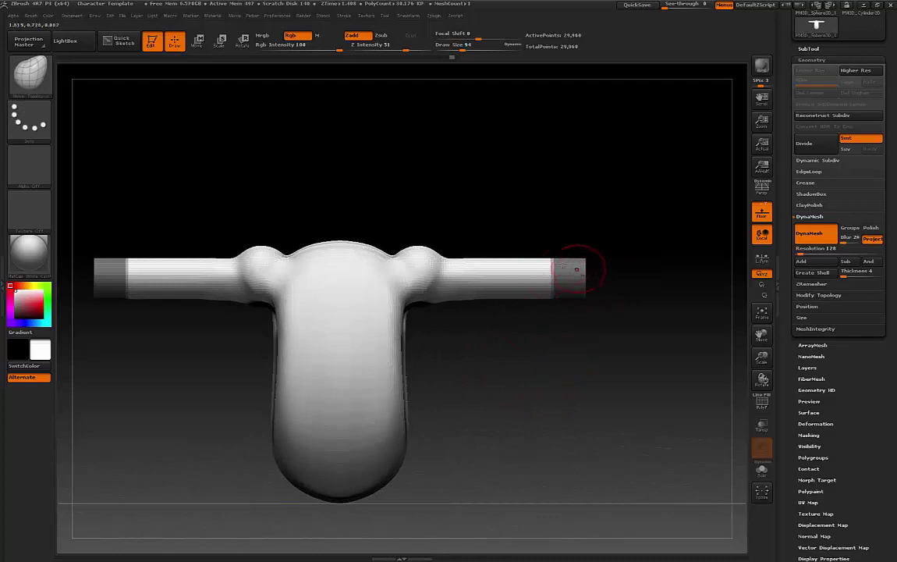
key(ctrl)
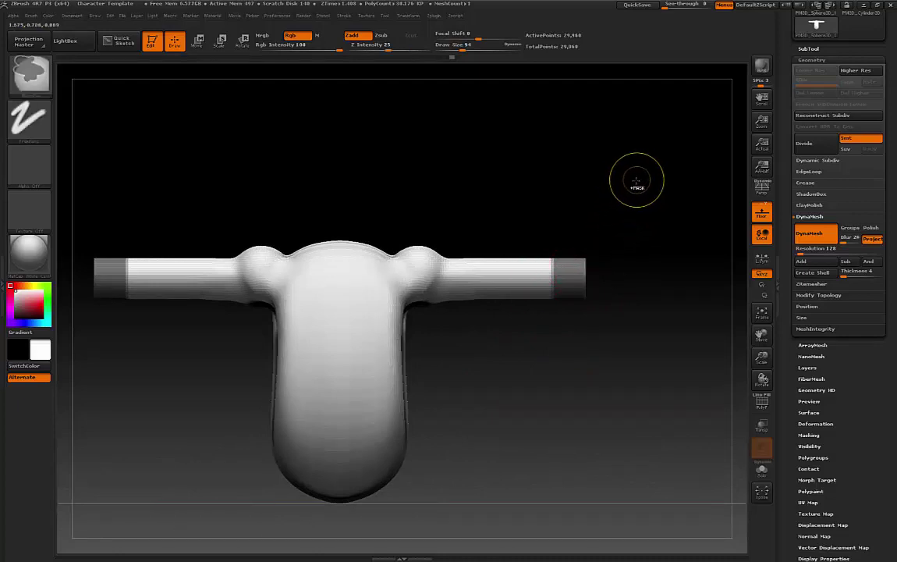
ctrl+click(644, 184)
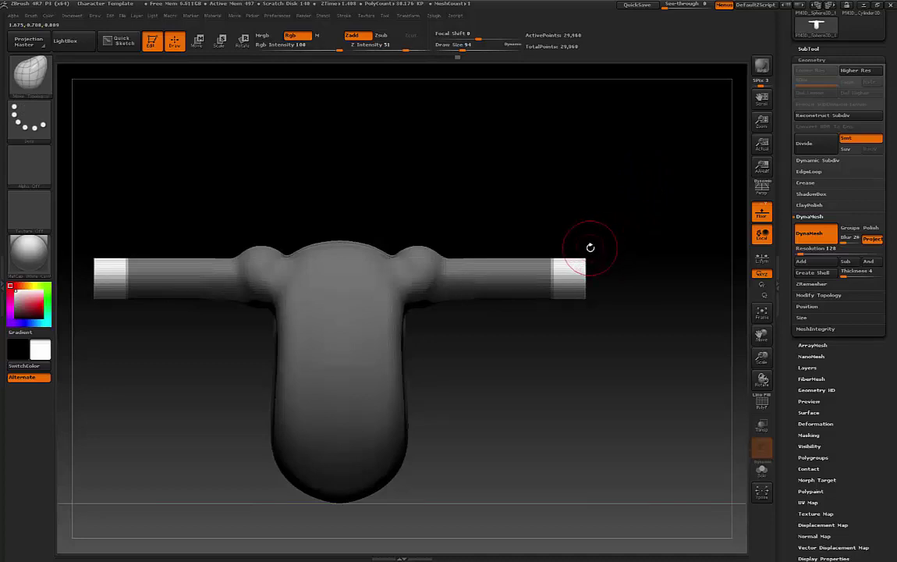
Pull both unmasked arm ends slightly outward with a much larger brush and smooth their flat tips round.
key(s)
drag(594, 247, 613, 248)
drag(587, 280, 598, 281)
drag(583, 215, 460, 251)
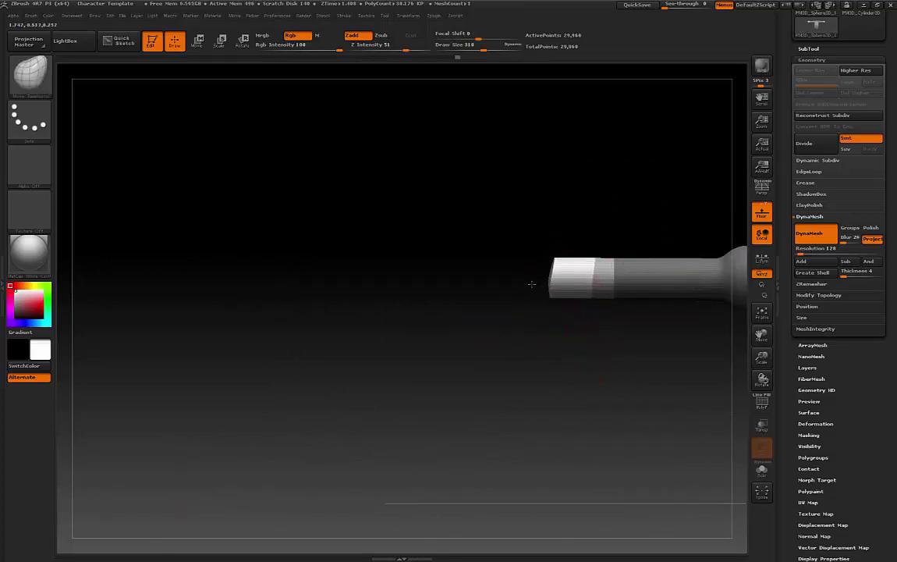
mouse_move(507, 345)
mouse_down()
mouse_move(571, 340)
mouse_move(608, 322)
mouse_up()
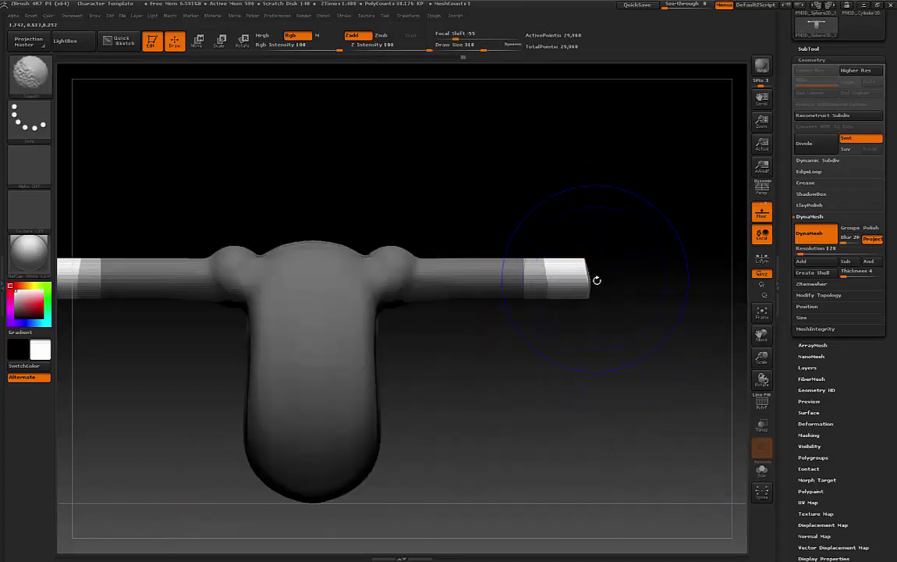
drag(624, 275, 568, 335)
Smooth the arm ends into a gradual taper across a softened mask edge, and clear the mask.
ctrl+click(558, 347)
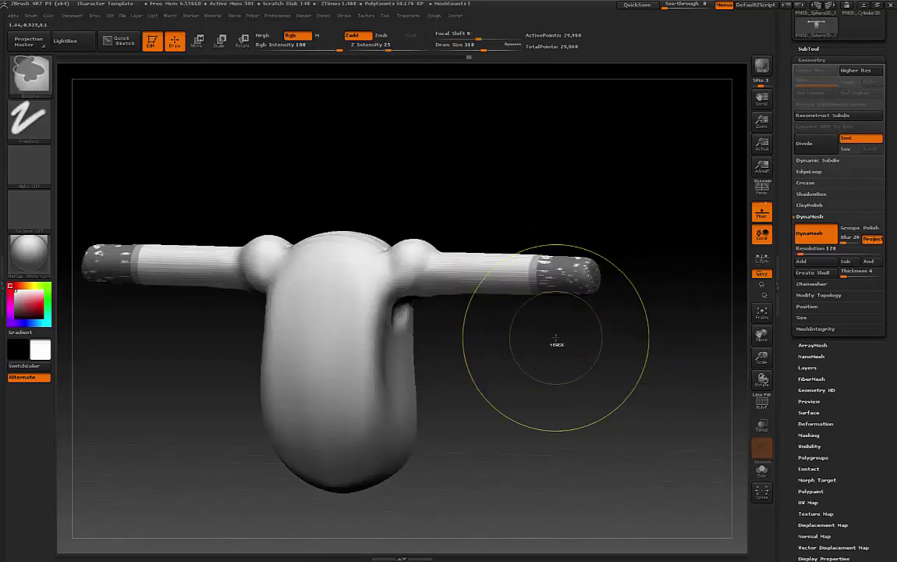
ctrl+click(557, 340)
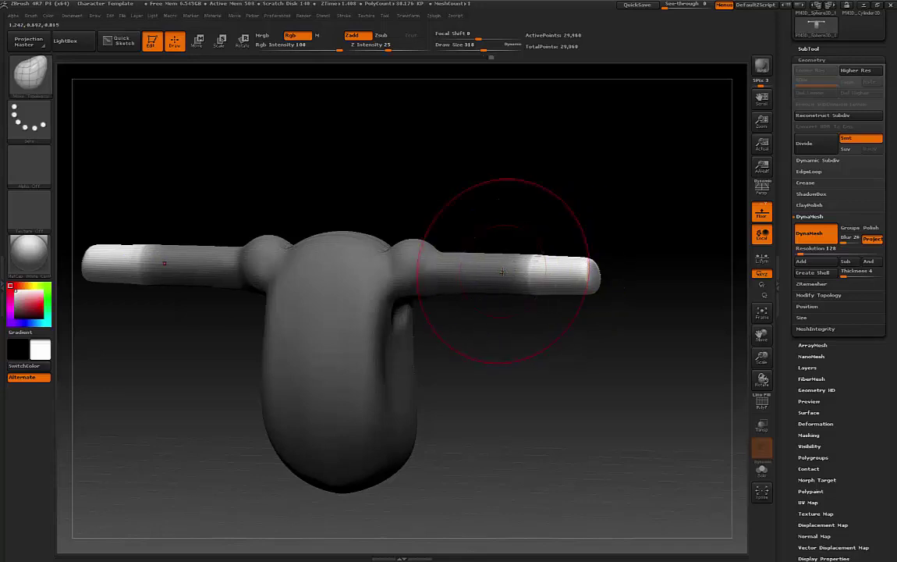
drag(501, 340, 544, 331)
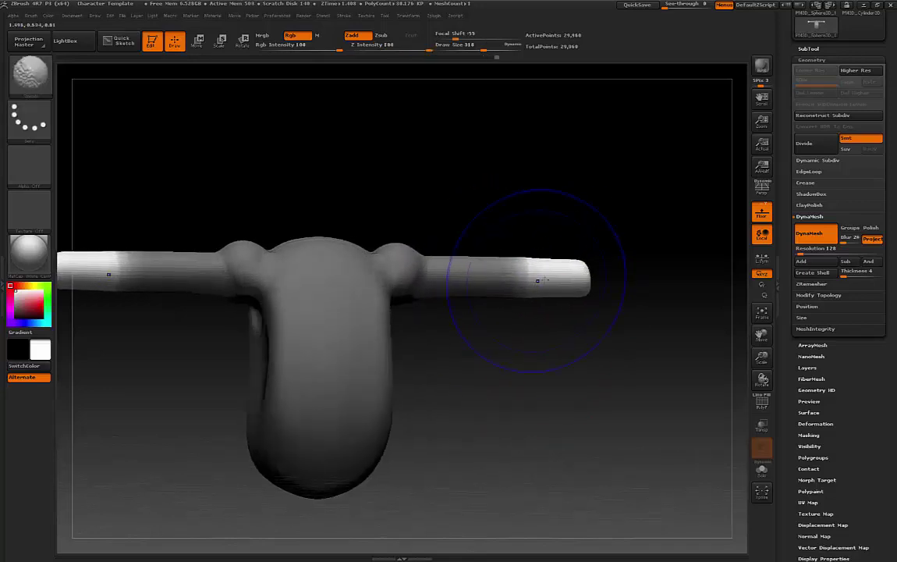
mouse_move(623, 251)
mouse_down()
mouse_move(602, 258)
mouse_move(507, 239)
mouse_move(436, 249)
mouse_up()
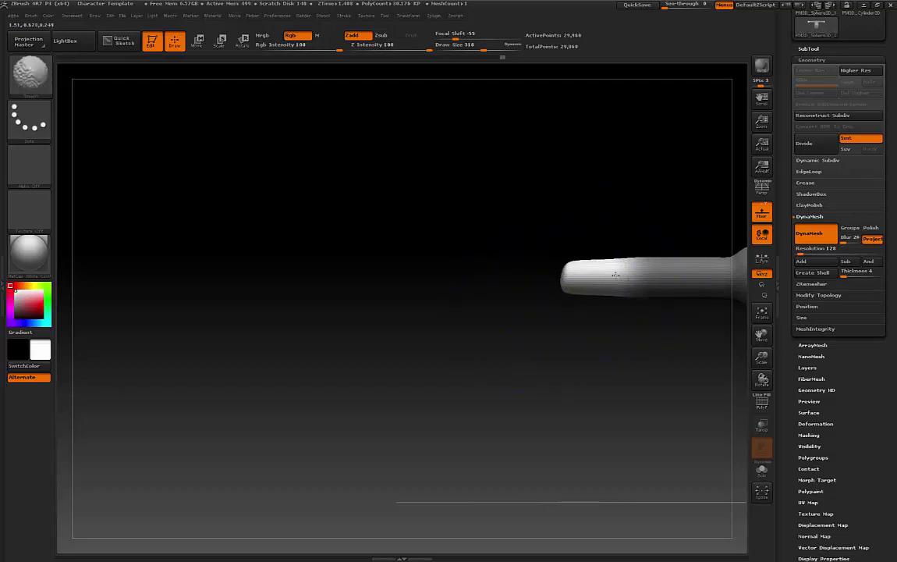
mouse_move(500, 324)
mouse_down()
mouse_move(587, 320)
mouse_move(571, 325)
mouse_move(596, 342)
mouse_up()
key(ctrl)
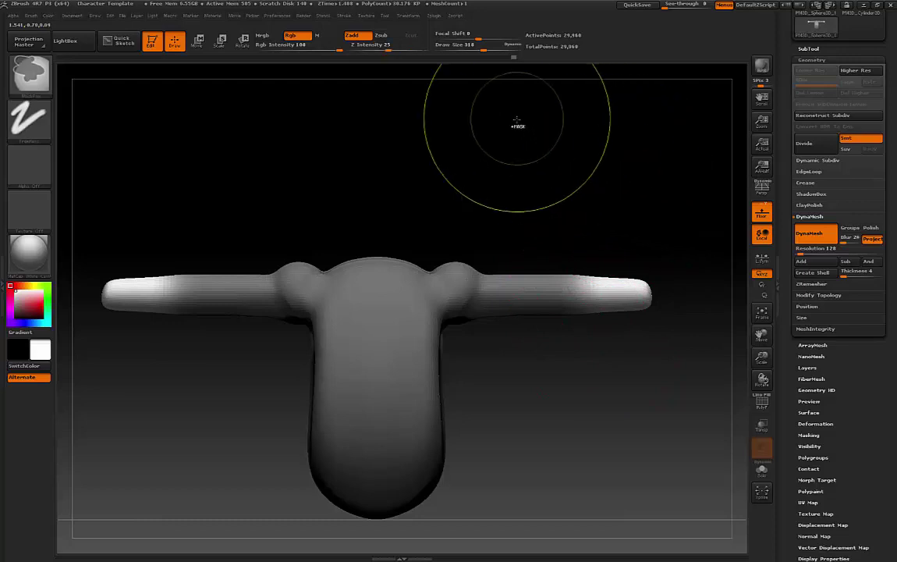
ctrl+drag(517, 120, 604, 196)
drag(594, 363, 585, 353)
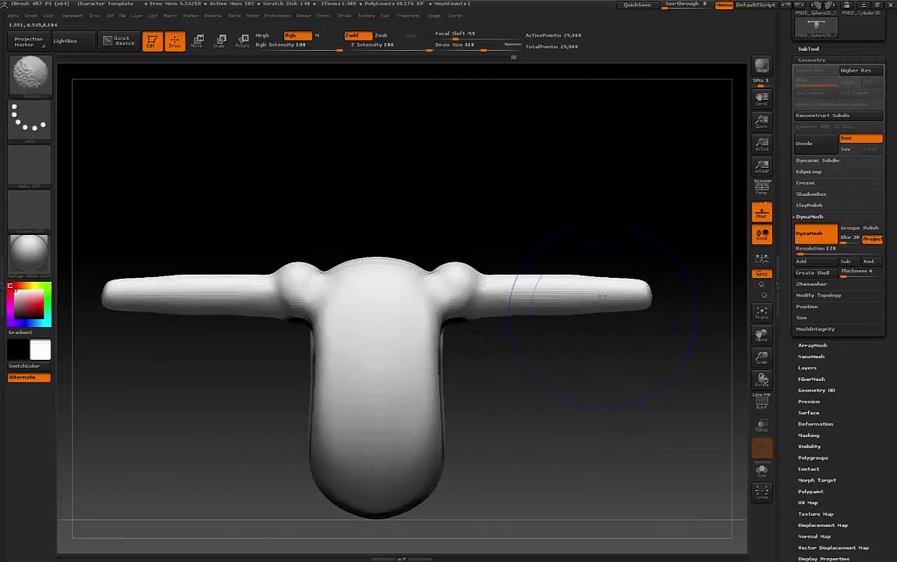
Bulge both forearms just past the elbow using the Move Topological brush at a reduced draw size.
key(b)
key(m)
key(t)
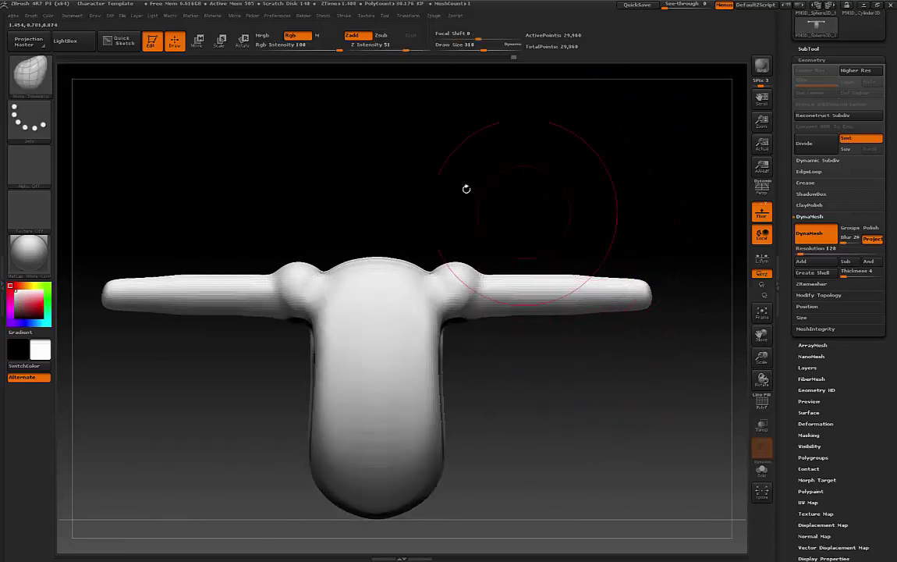
key(space)
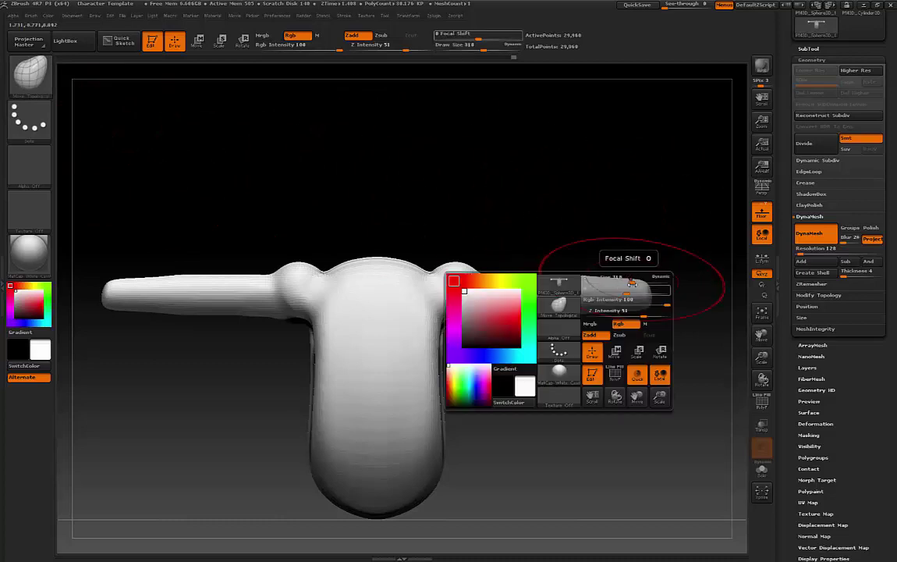
drag(620, 276, 578, 270)
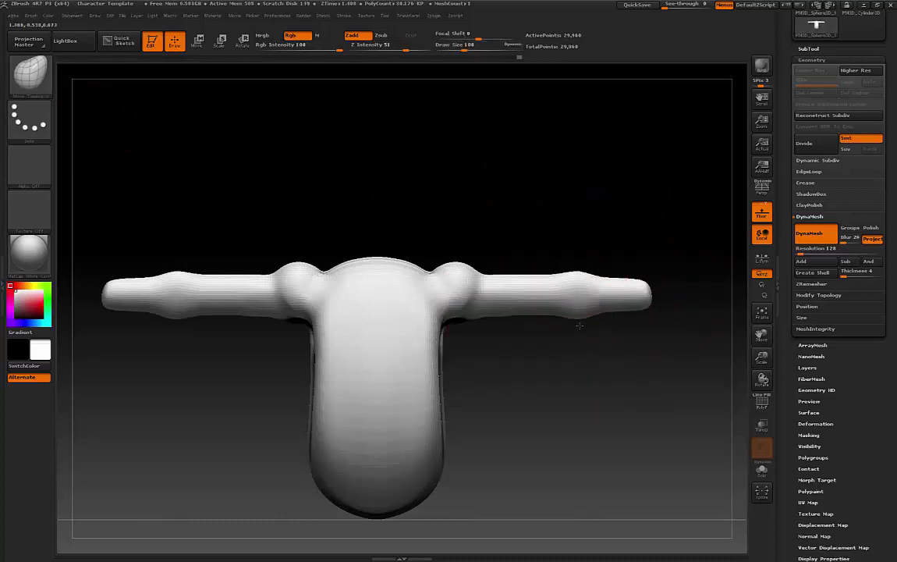
drag(619, 222, 564, 316)
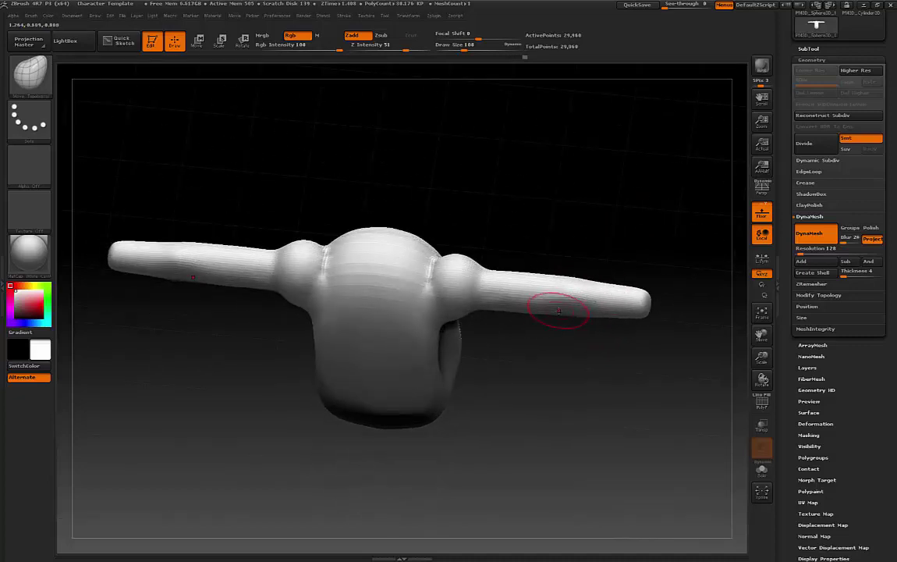
Push a dent into the front of both arms at the elbow with the brush at draw size 65.
key(space)
drag(556, 312, 552, 310)
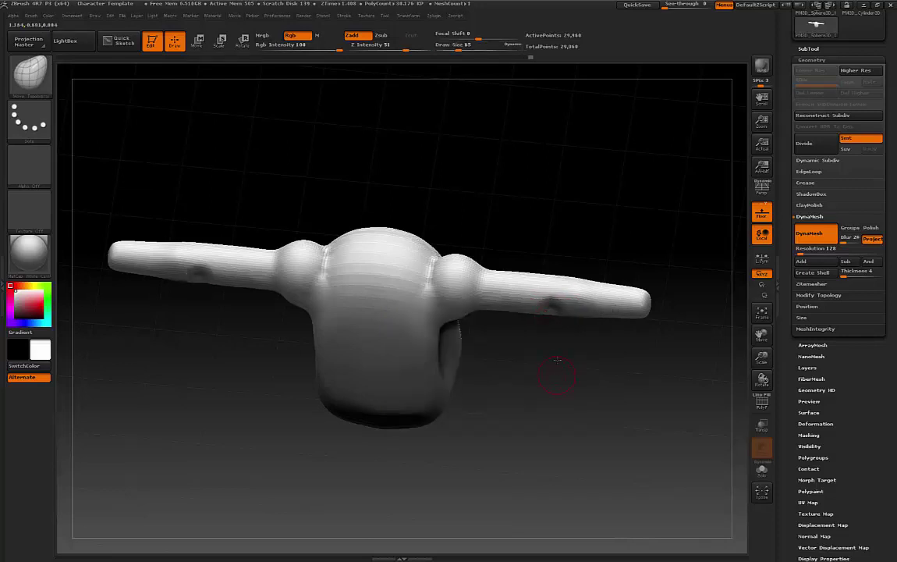
drag(557, 360, 602, 313)
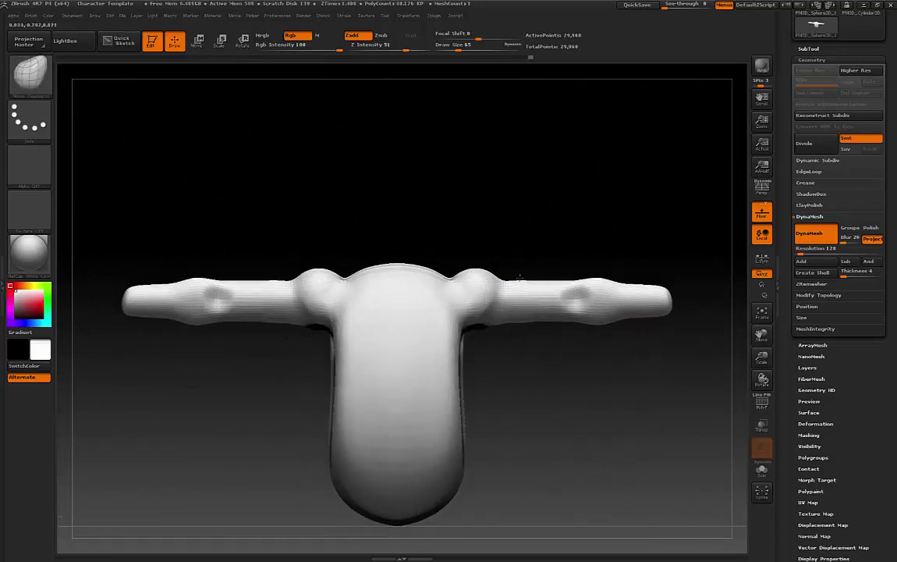
Narrow the lower sides of the body slightly inward using the Move Topological brush at a much larger draw size.
alt+drag(544, 336, 599, 346)
key(space)
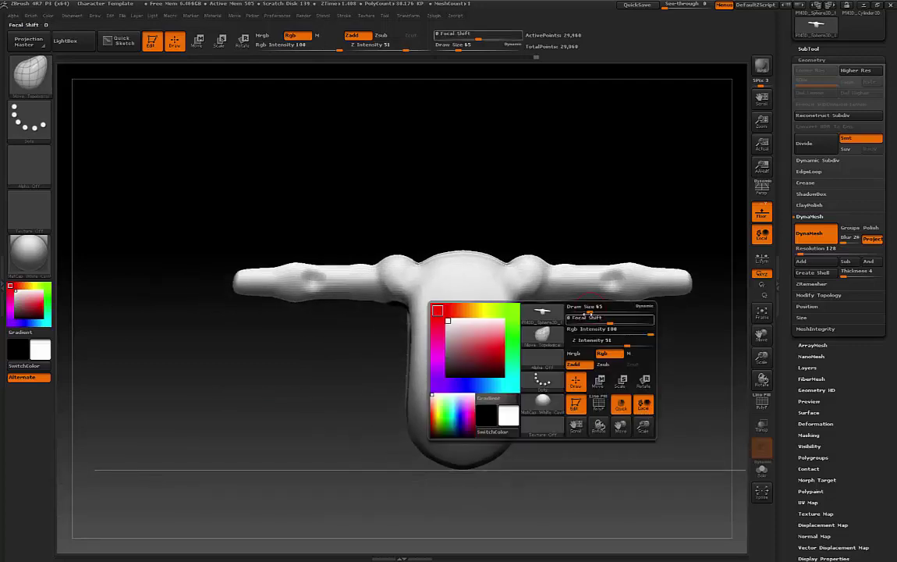
drag(586, 307, 600, 271)
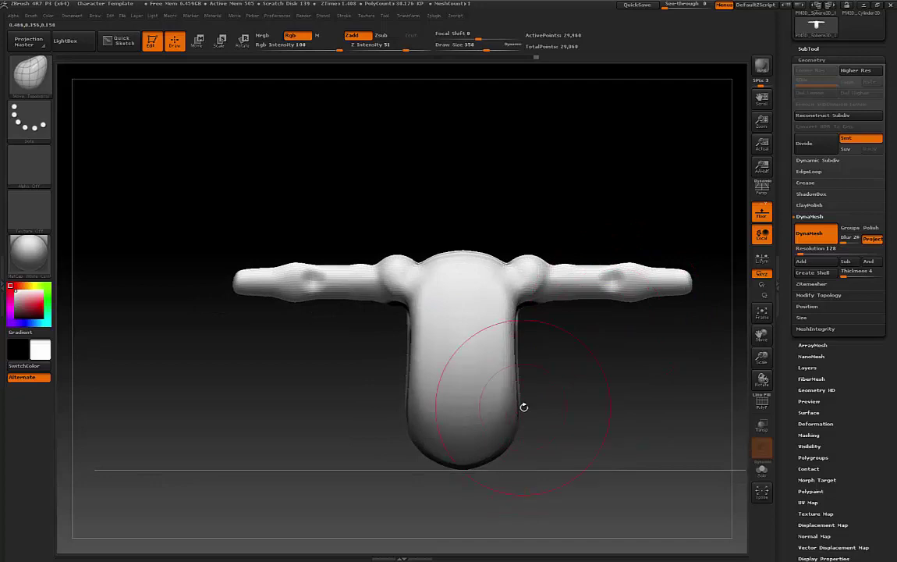
mouse_move(524, 407)
mouse_down()
mouse_move(546, 401)
mouse_move(507, 414)
mouse_move(511, 428)
mouse_up()
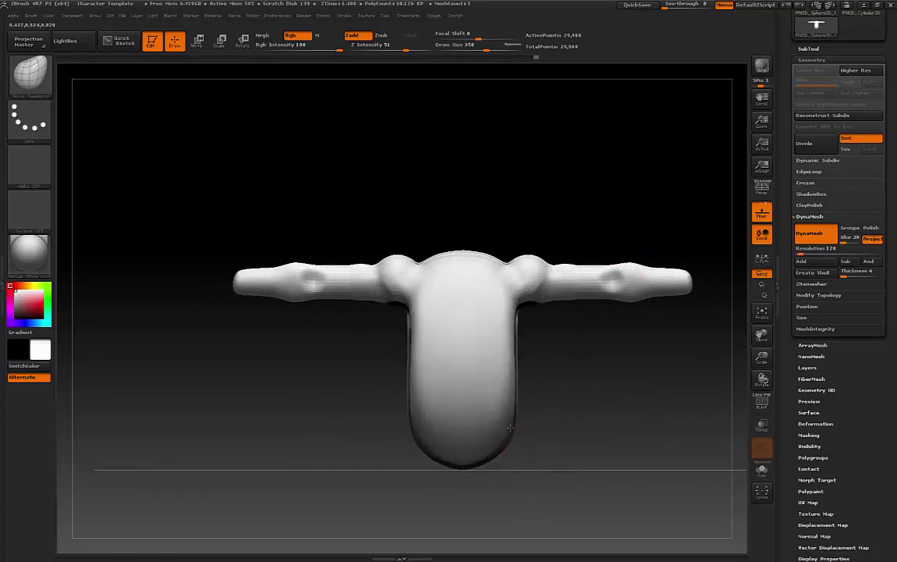
Pull the lower sides of the body outward into hips with the brush at draw size 163 and focal shift 27.
mouse_move(571, 395)
mouse_down()
mouse_move(537, 404)
mouse_move(511, 396)
mouse_up()
key(space)
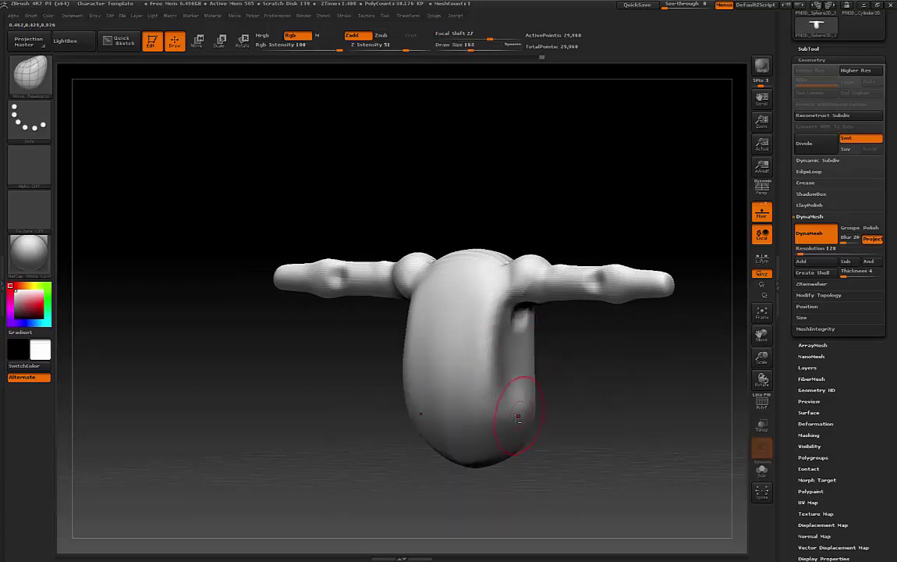
drag(503, 420, 544, 413)
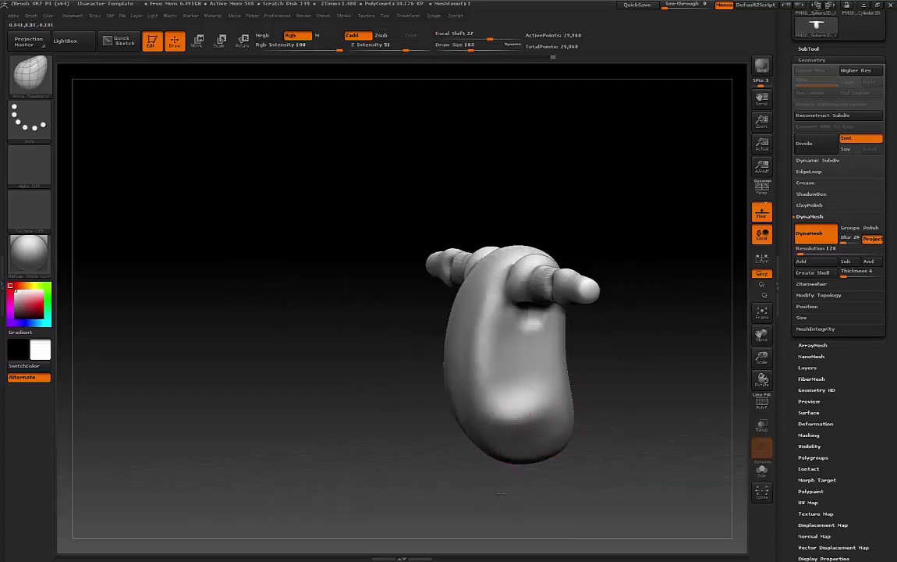
shift+drag(501, 494, 532, 476)
drag(581, 420, 625, 356)
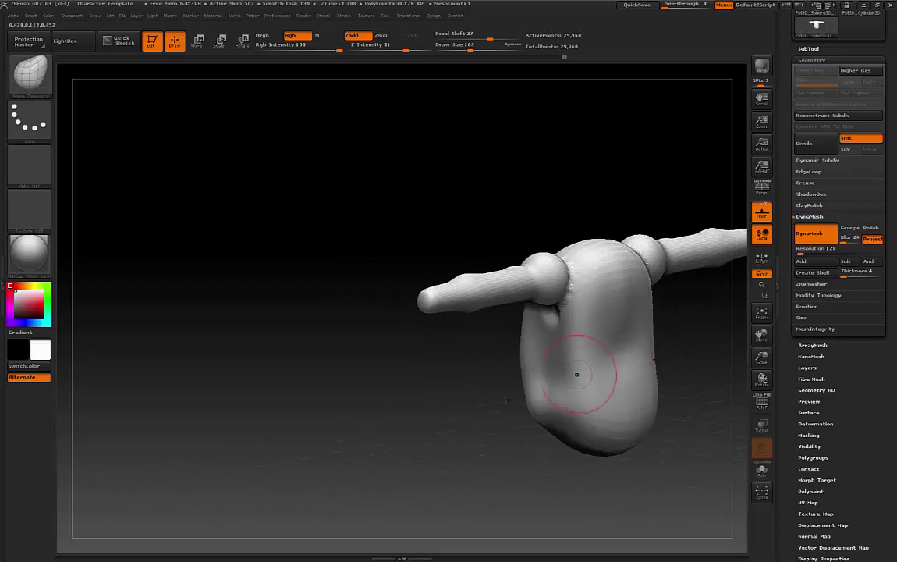
drag(441, 415, 330, 416)
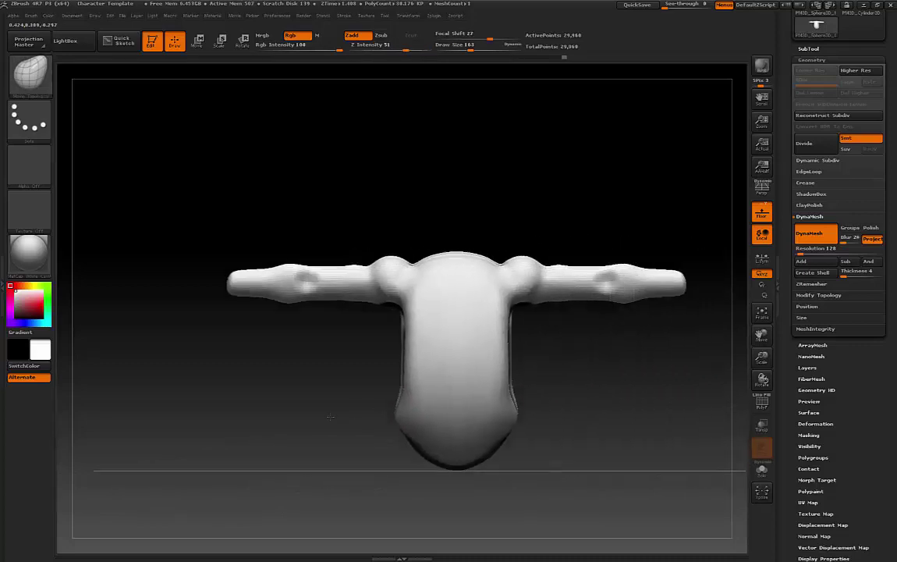
mouse_move(571, 350)
mouse_down()
mouse_move(503, 372)
mouse_move(490, 344)
mouse_move(490, 363)
mouse_up()
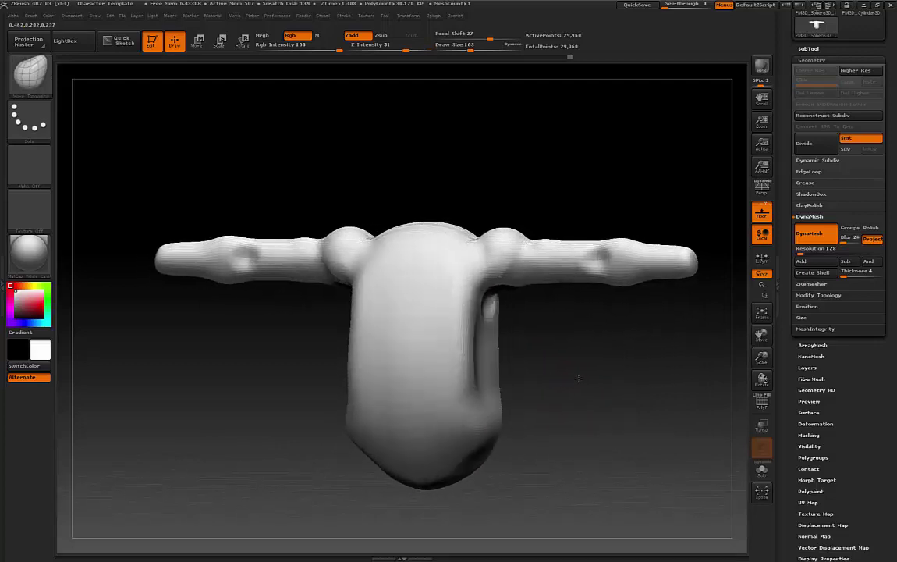